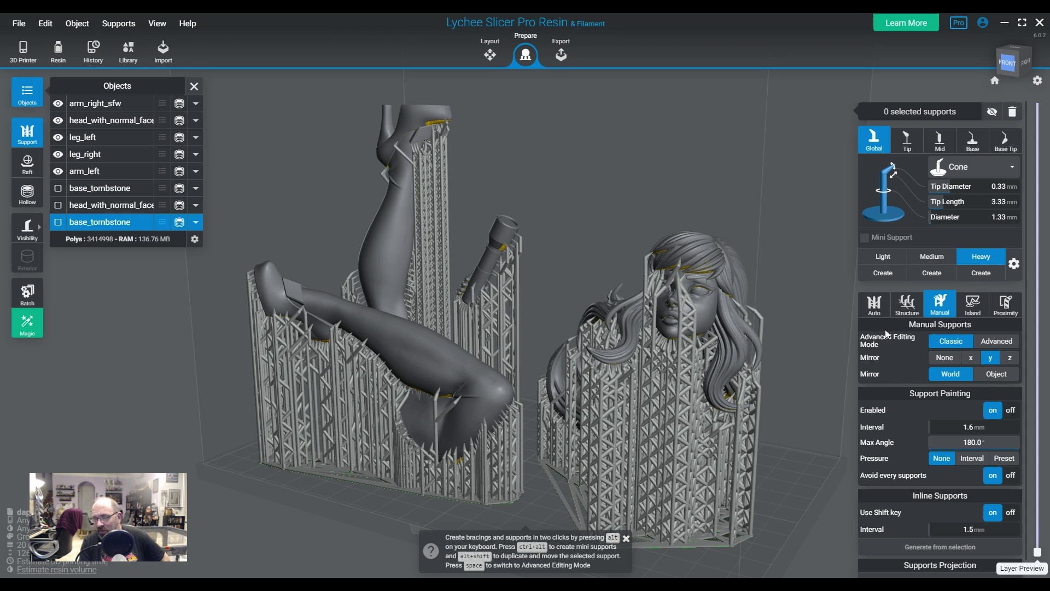
Select the arm_right_sfw model and turn on Snap on Grid in its support structure settings
{"action": "left_click", "coordinate": [911, 310]}
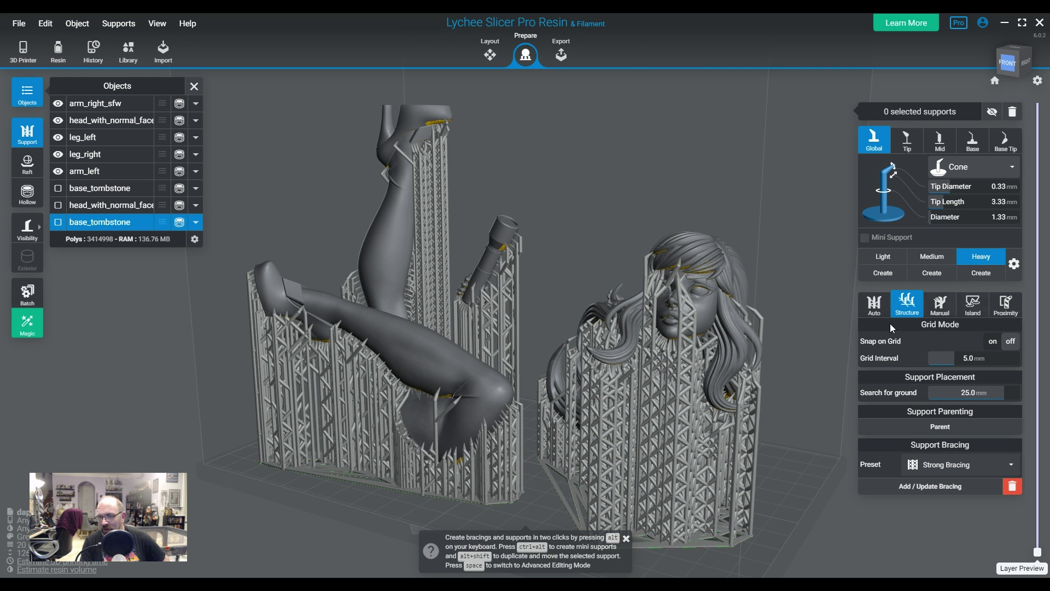
{"action": "left_click_drag", "start_coordinate": [717, 380], "coordinate": [592, 329]}
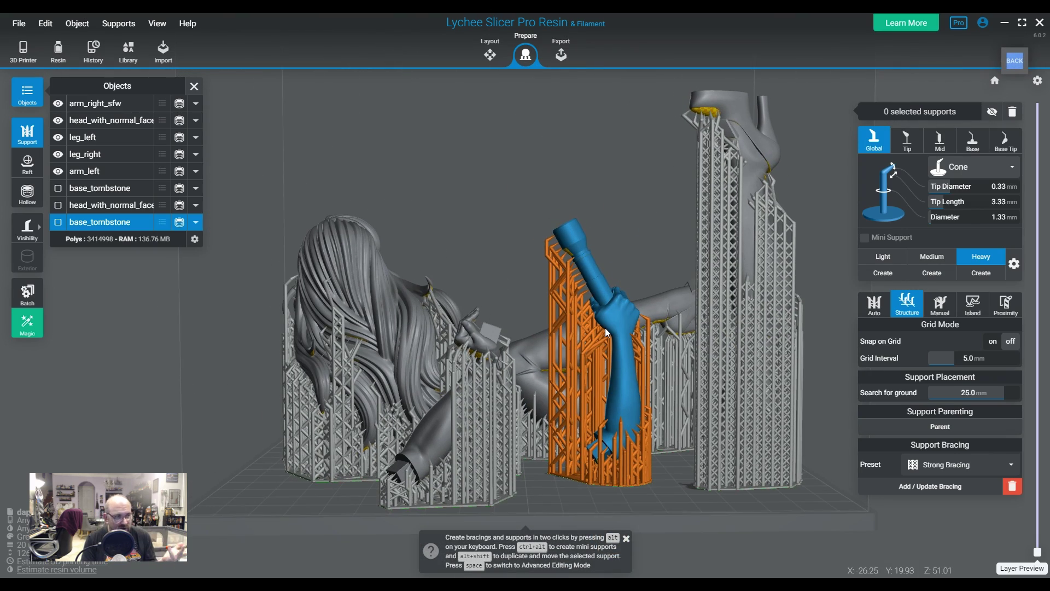
{"action": "left_click_drag", "start_coordinate": [721, 322], "coordinate": [359, 351]}
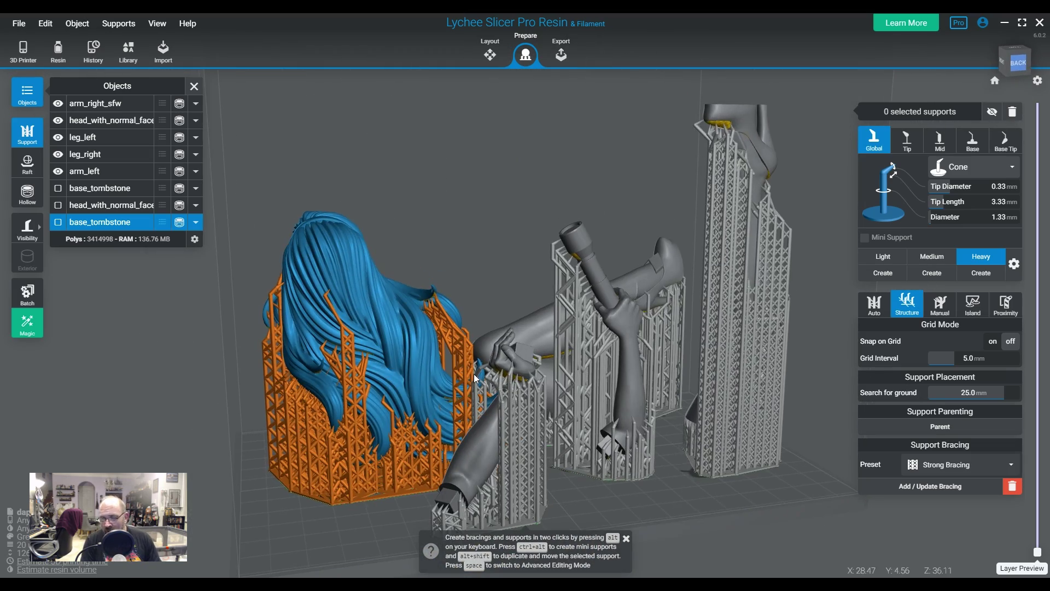
{"action": "left_click_drag", "start_coordinate": [474, 373], "coordinate": [523, 386]}
{"action": "left_click", "coordinate": [622, 395]}
{"action": "left_click_drag", "start_coordinate": [680, 466], "coordinate": [733, 350]}
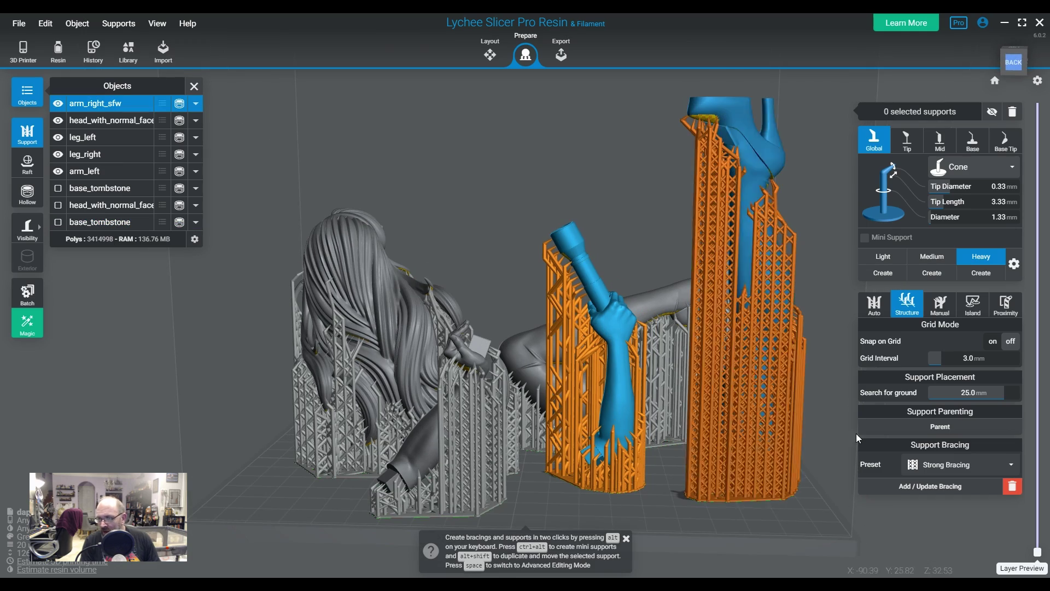
{"action": "left_click", "coordinate": [993, 342]}
{"action": "left_click_drag", "start_coordinate": [704, 431], "coordinate": [629, 500]}
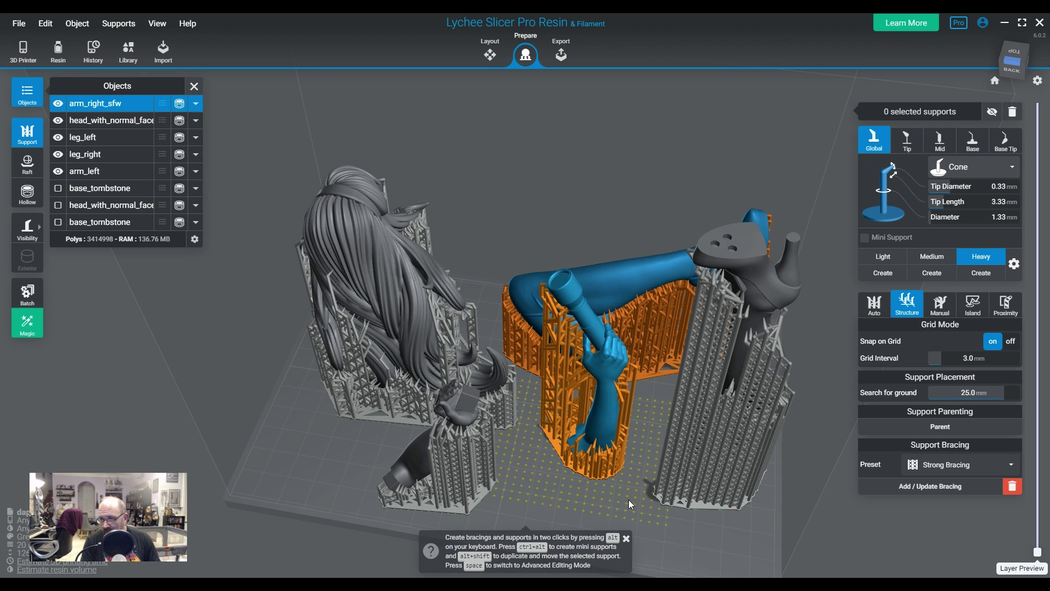
Update the arm's bracing with the Strong Bracing preset, recalculating its off-grid supports onto the grid
{"action": "left_click", "coordinate": [929, 493]}
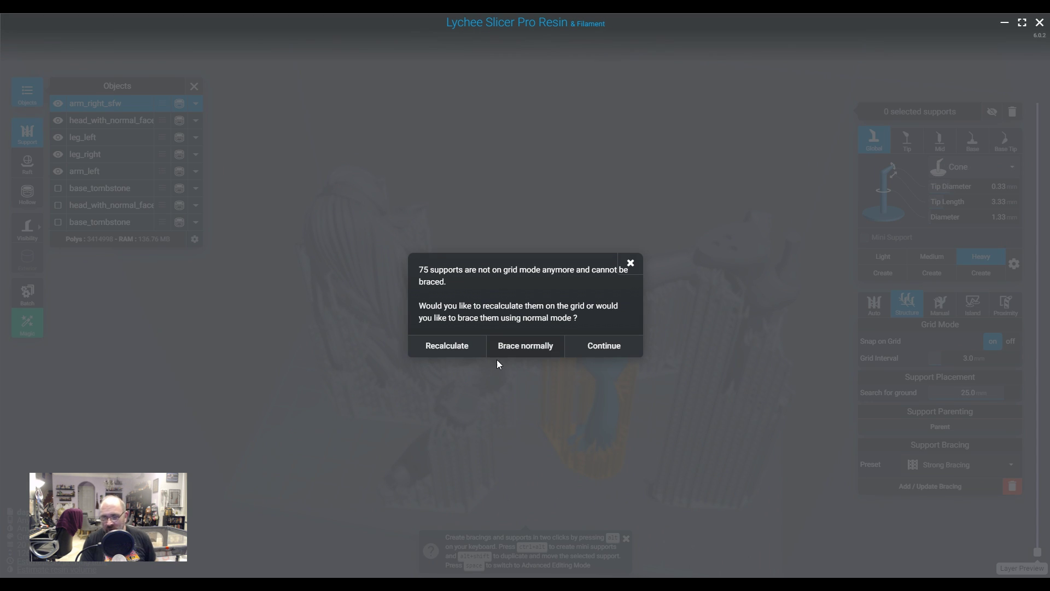
{"action": "left_click", "coordinate": [448, 349]}
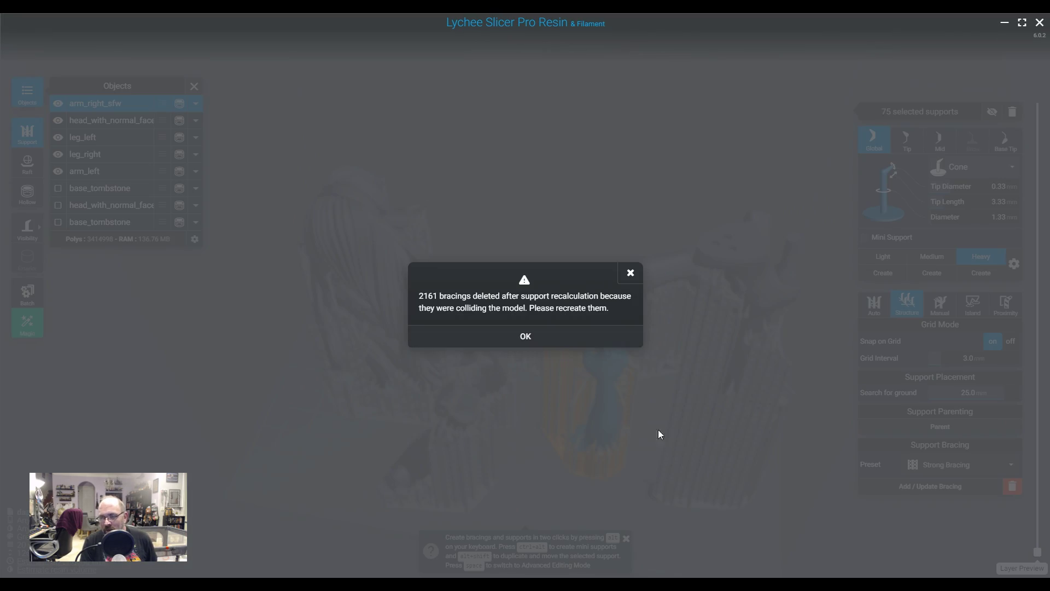
{"action": "left_click", "coordinate": [550, 343]}
{"action": "left_click_drag", "start_coordinate": [555, 356], "coordinate": [531, 264]}
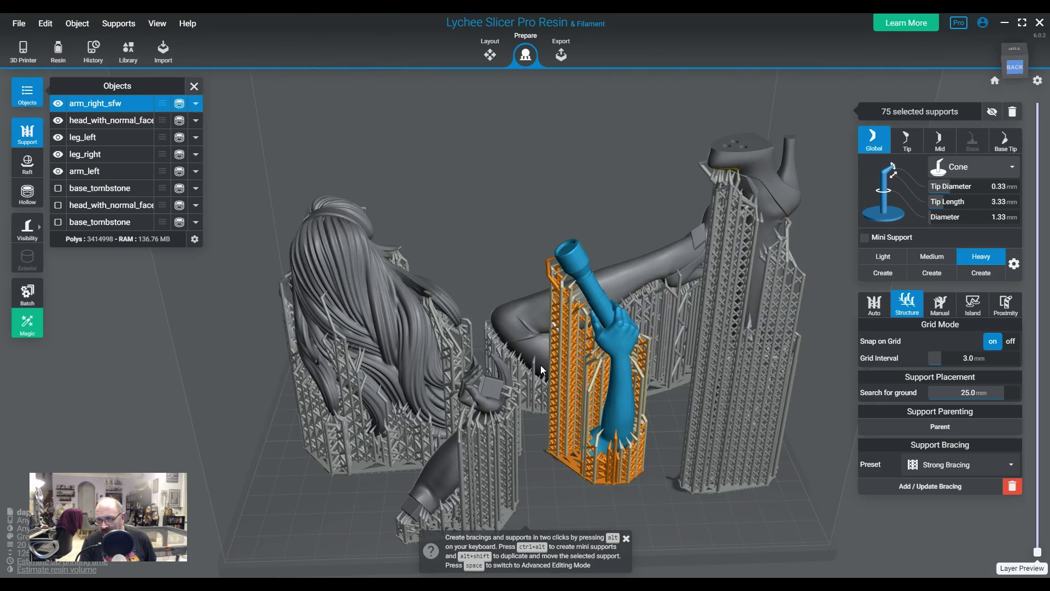
{"action": "scroll", "coordinate": [541, 370], "scroll_direction": "up", "scroll_amount": 5}
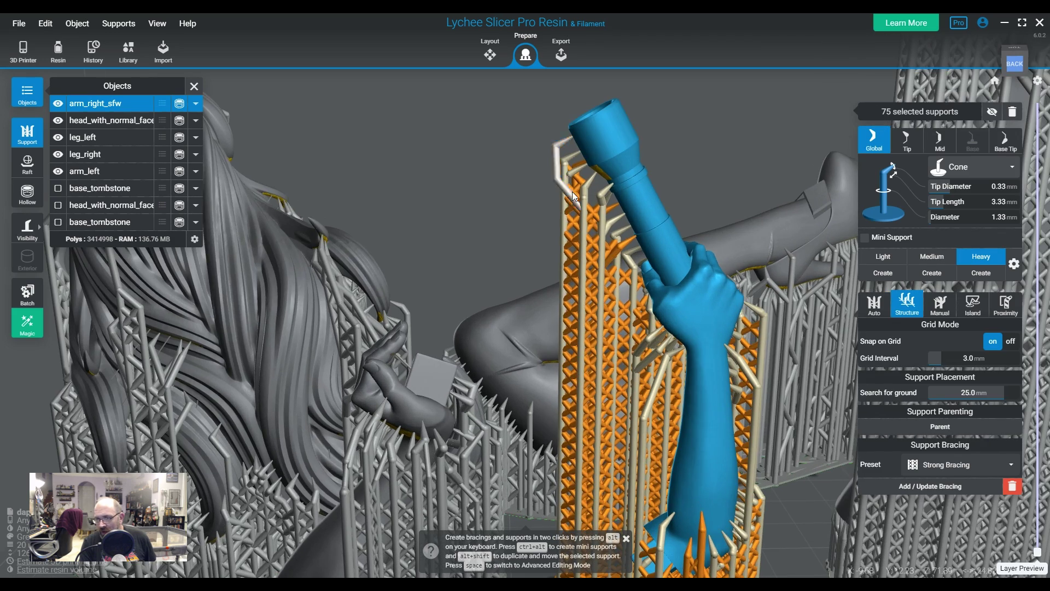
{"action": "right_click_drag", "start_coordinate": [572, 191], "coordinate": [684, 361]}
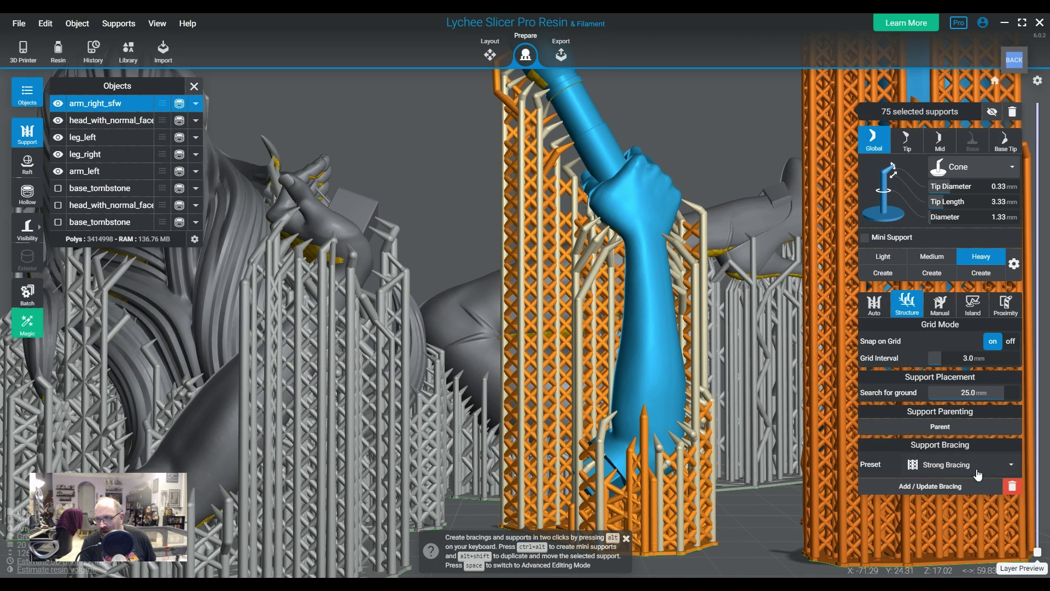
Examine the available bracing presets and the support structures of the leg and head models
{"action": "left_click", "coordinate": [952, 474]}
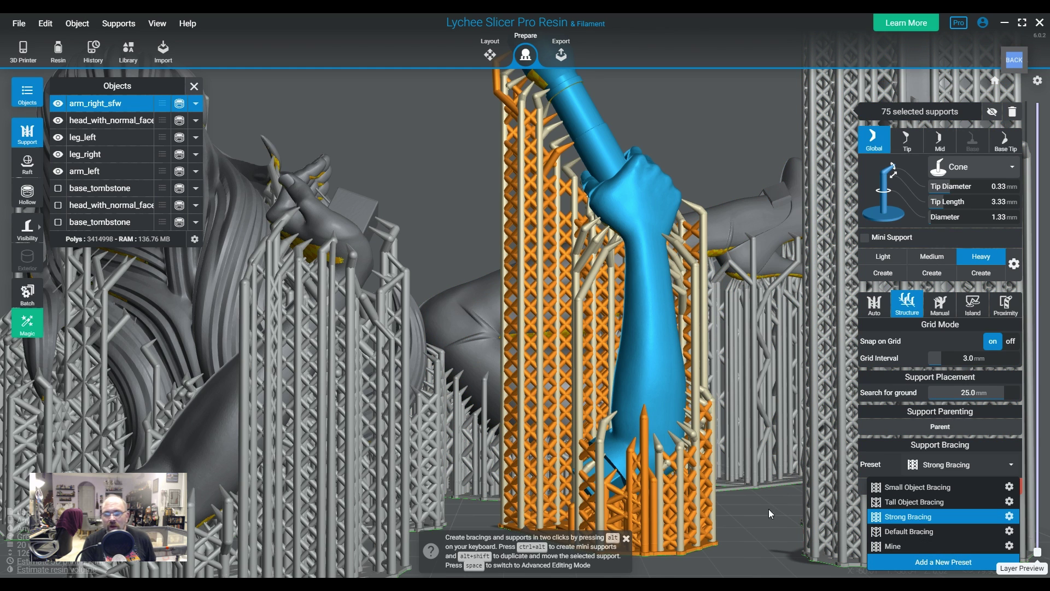
{"action": "left_click", "coordinate": [756, 519]}
{"action": "right_click_drag", "start_coordinate": [740, 483], "coordinate": [452, 417]}
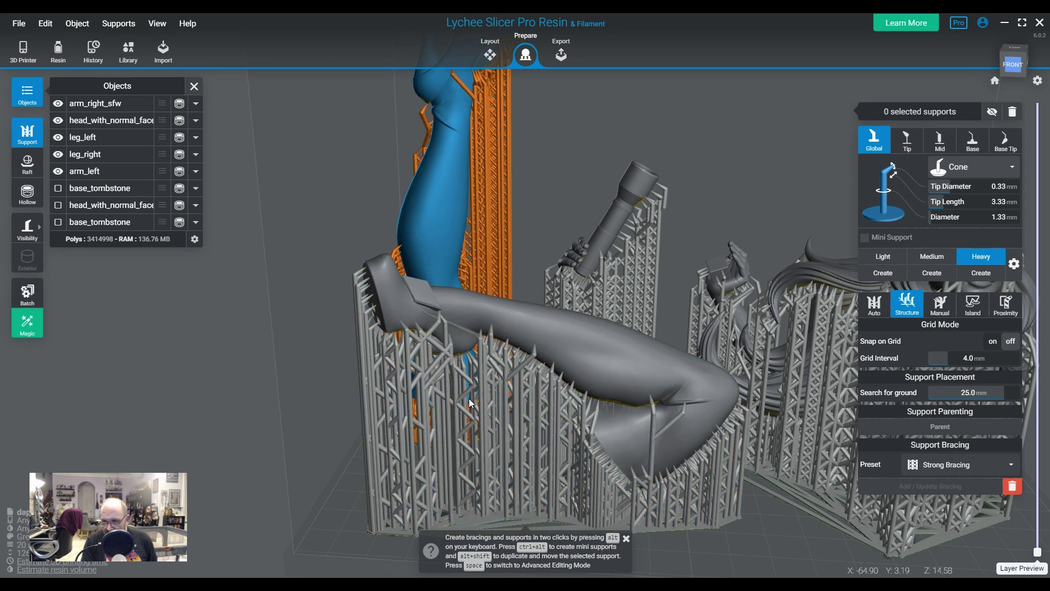
{"action": "right_click_drag", "start_coordinate": [632, 397], "coordinate": [652, 421]}
{"action": "left_click", "coordinate": [776, 432]}
{"action": "left_click", "coordinate": [959, 472]}
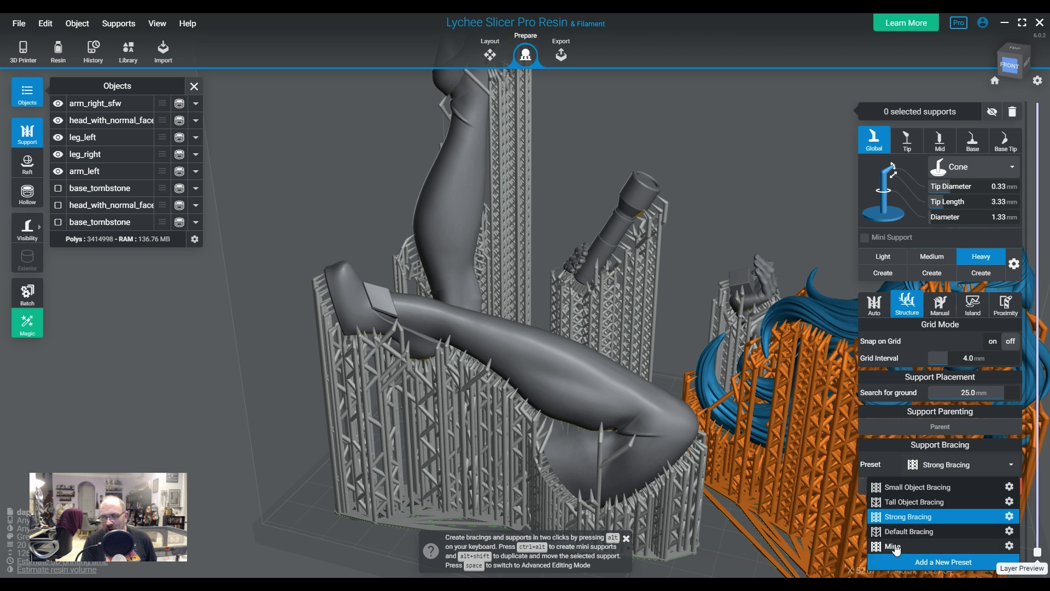
{"action": "scroll", "coordinate": [899, 558], "scroll_direction": "up", "scroll_amount": 5}
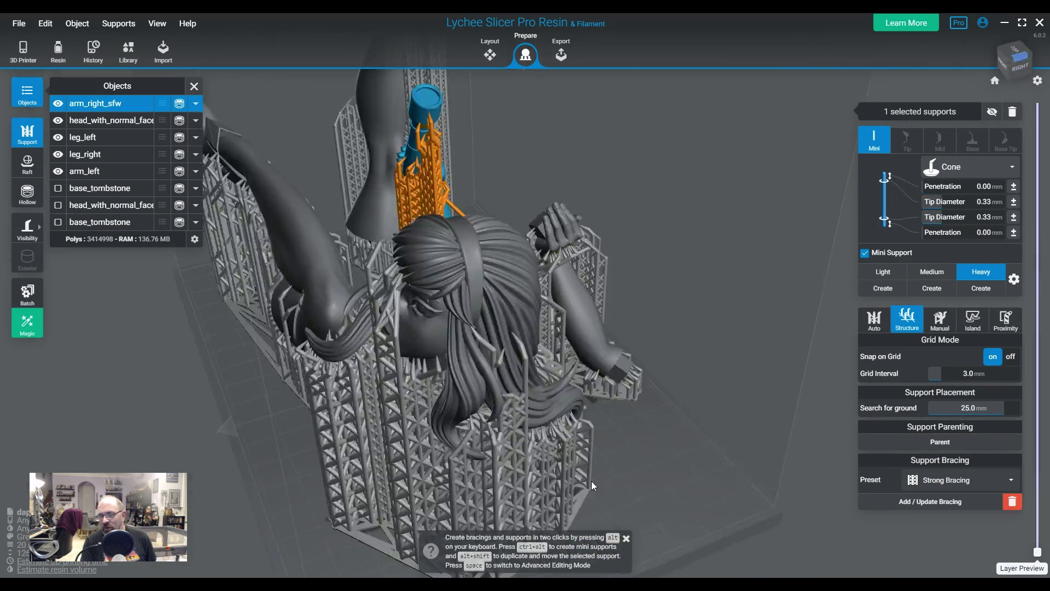
Create a new support bracing preset named "Small Strong Object" for the right arm
{"action": "left_click_drag", "start_coordinate": [591, 481], "coordinate": [580, 350]}
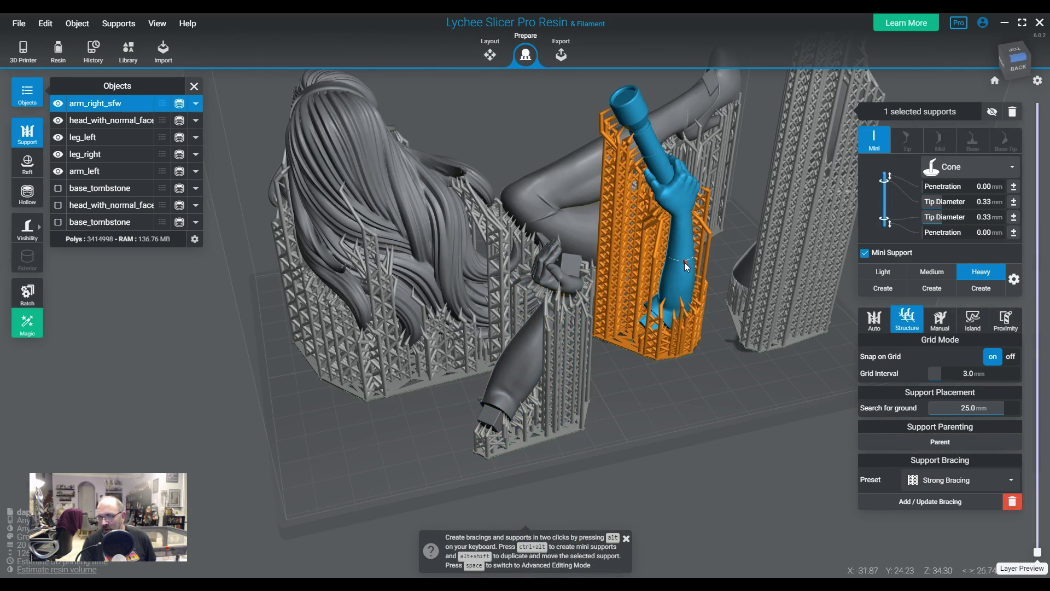
{"action": "left_click", "coordinate": [939, 484]}
{"action": "left_click", "coordinate": [930, 574]}
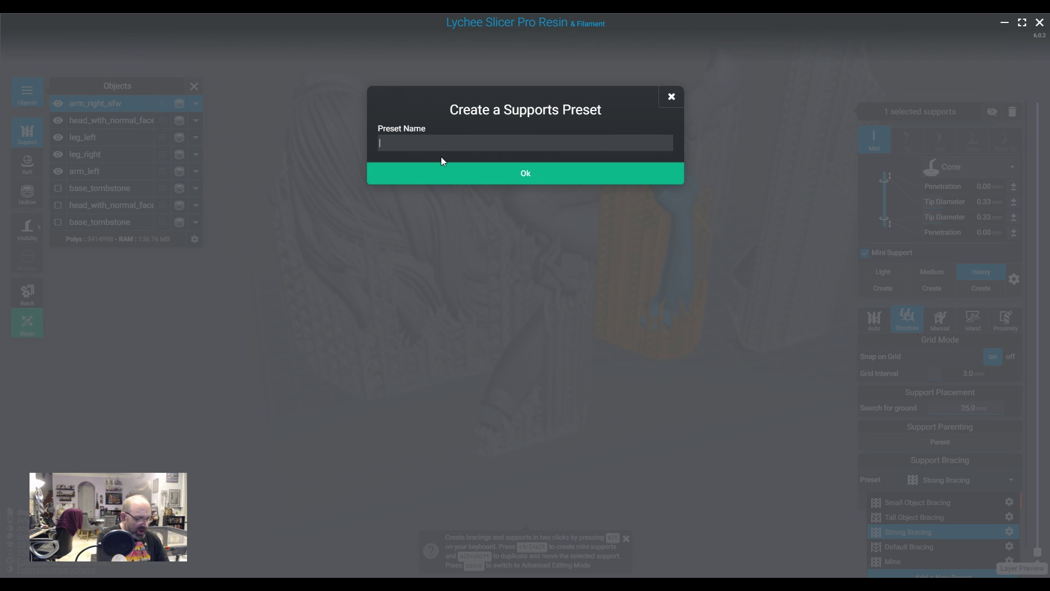
{"action": "type", "text": "SmallStrong Object"}
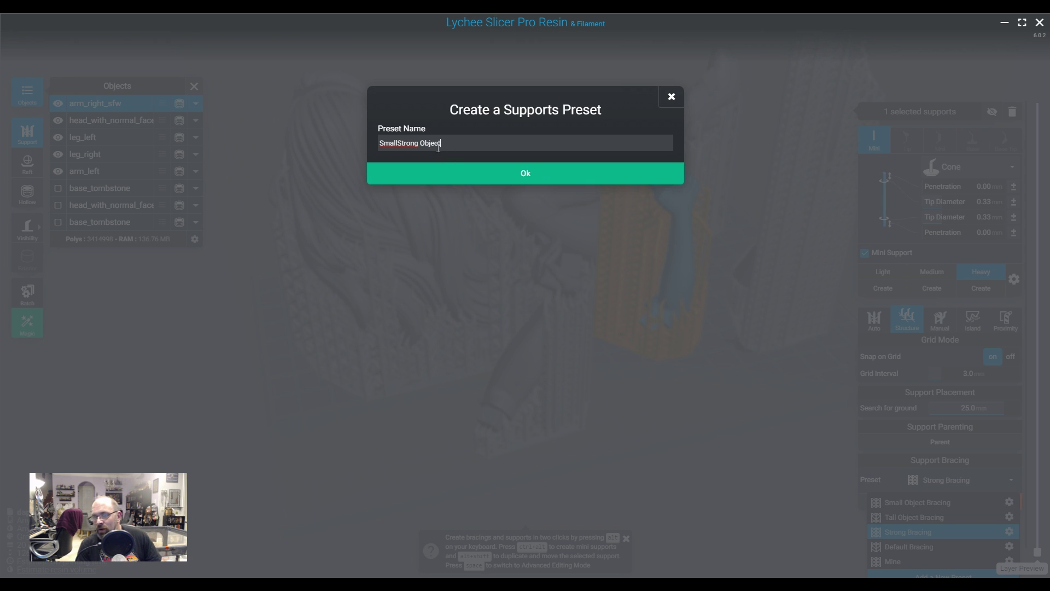
{"action": "left_click", "coordinate": [396, 143]}
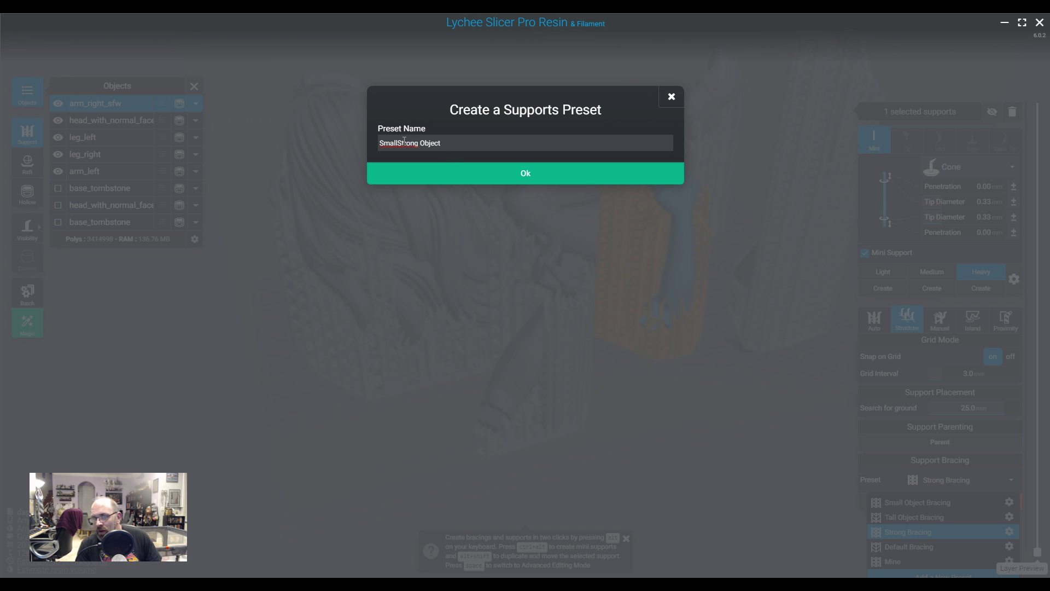
{"action": "key", "text": "BackSpace"}
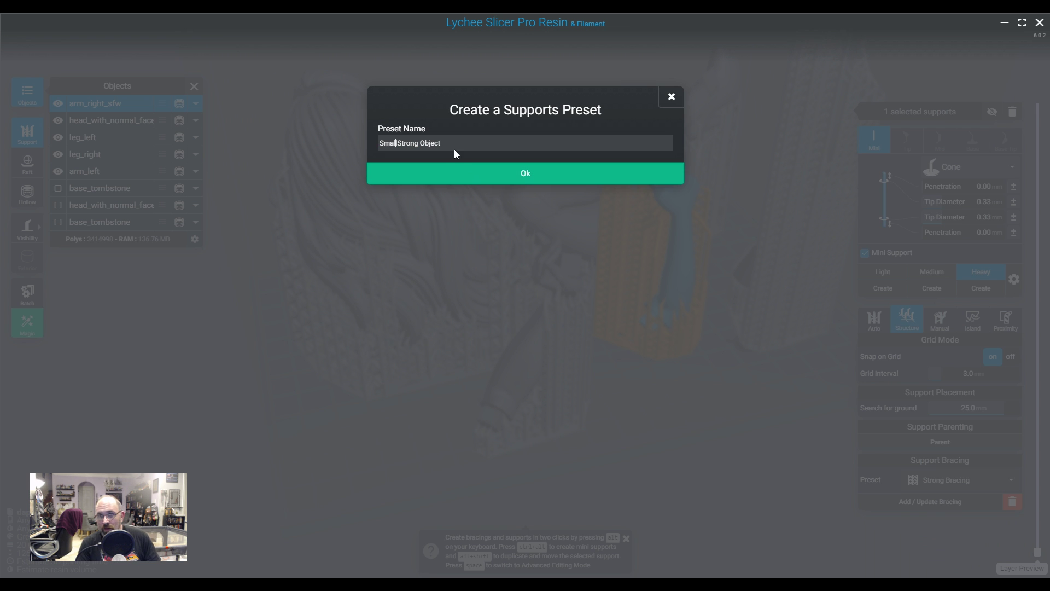
{"action": "left_click", "coordinate": [476, 180]}
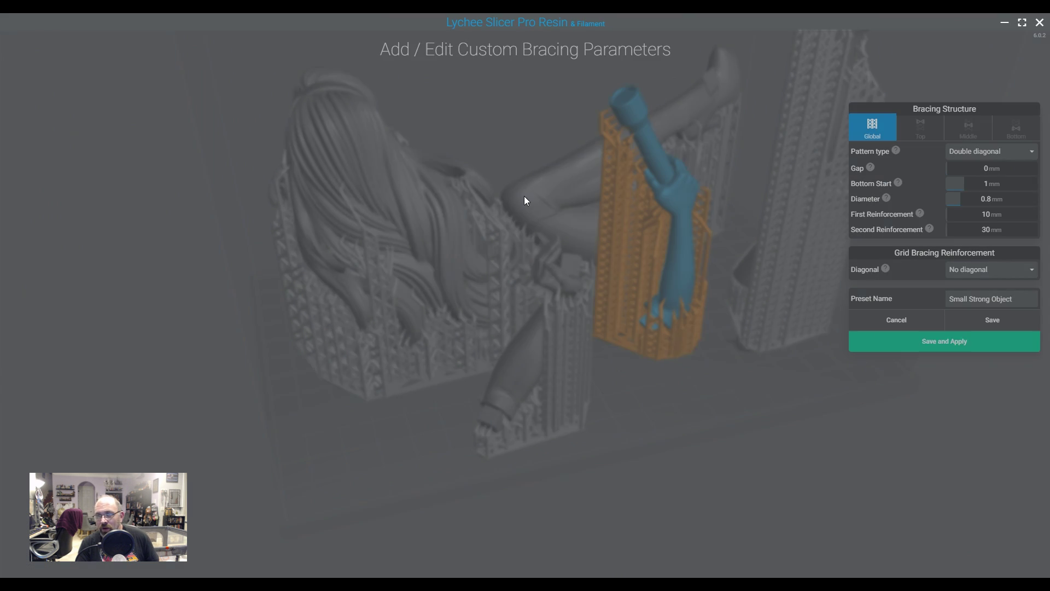
Check the new preset's pattern type options and bracing parameters against the supported arm, and save the preset
{"action": "left_click_drag", "start_coordinate": [850, 388], "coordinate": [636, 397]}
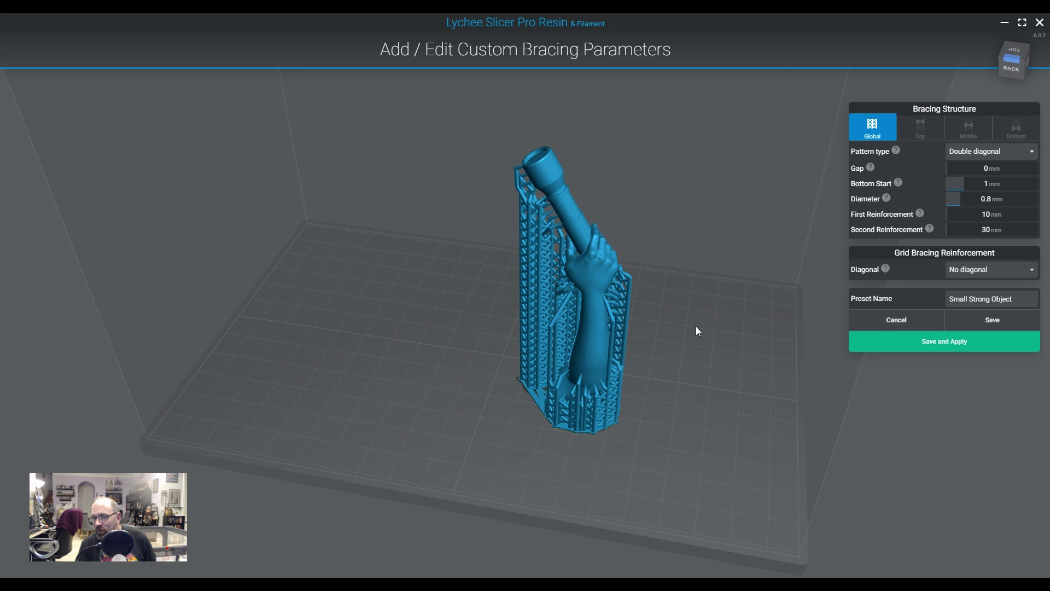
{"action": "left_click_drag", "start_coordinate": [697, 326], "coordinate": [777, 329]}
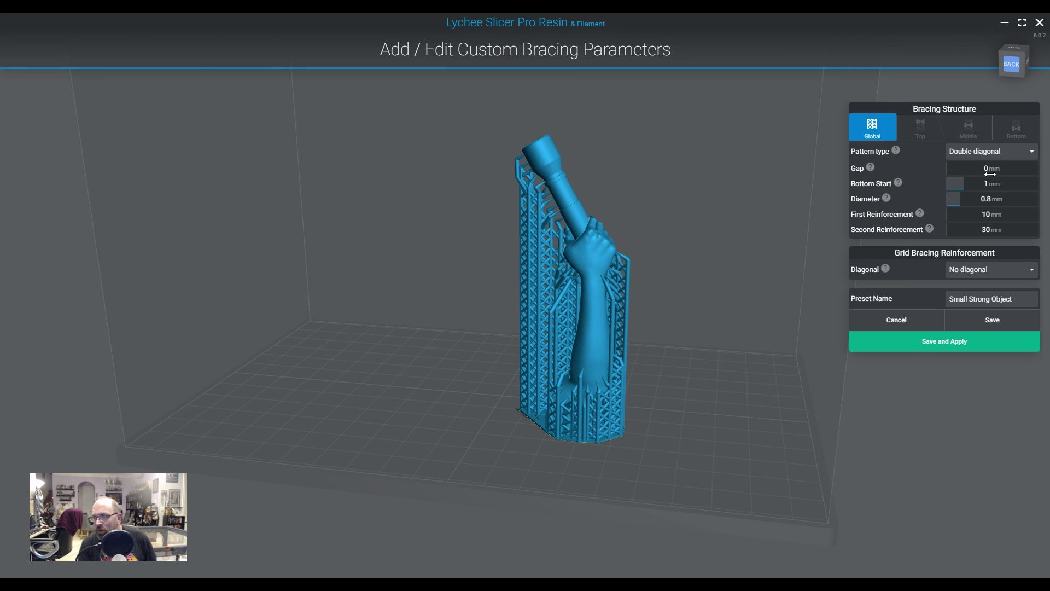
{"action": "left_click", "coordinate": [983, 157]}
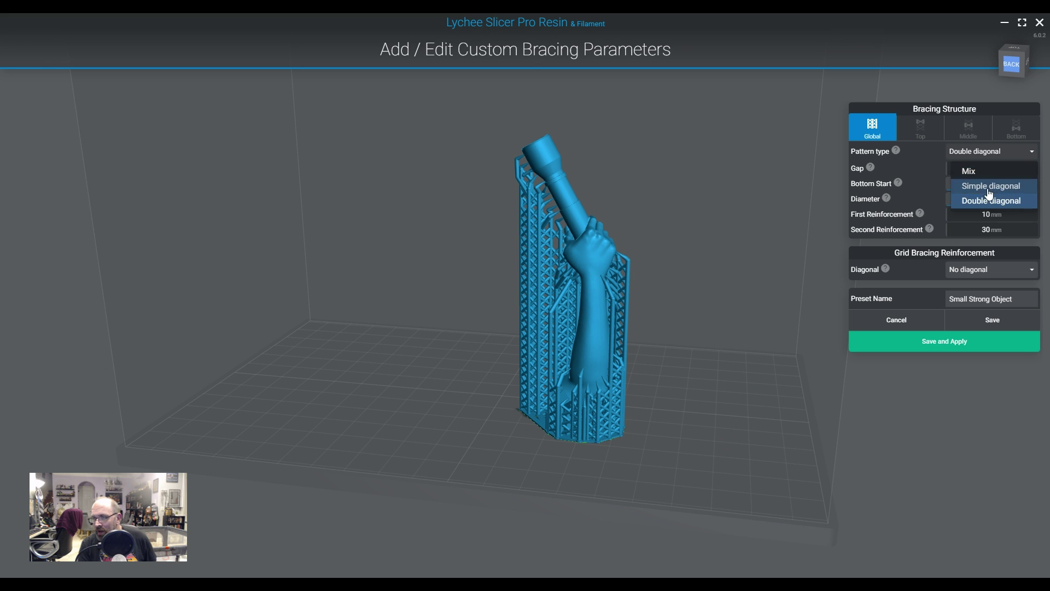
{"action": "left_click", "coordinate": [897, 169]}
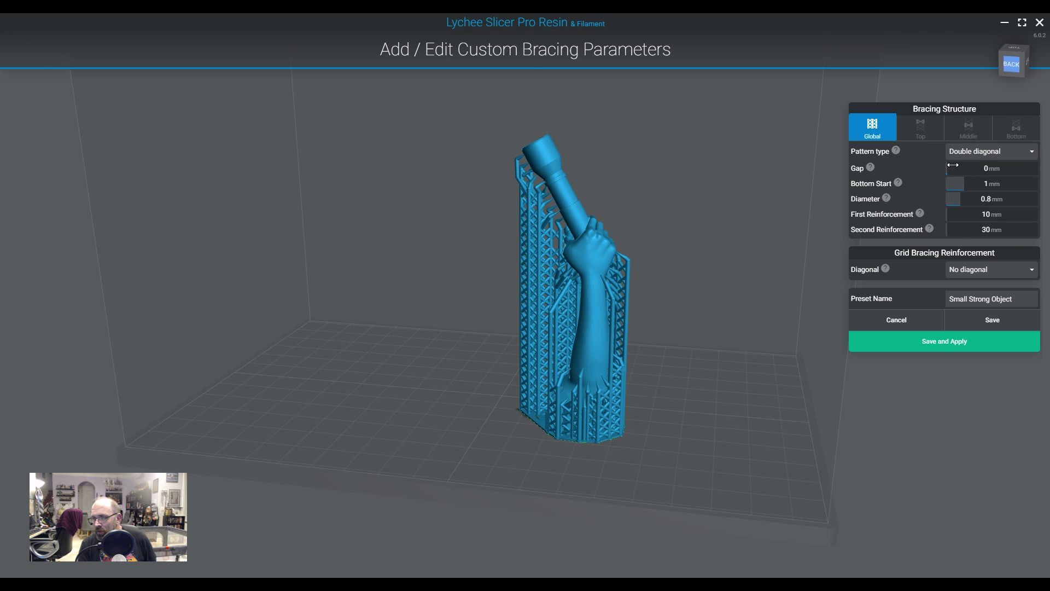
{"action": "mouse_move", "coordinate": [958, 167]}
{"action": "left_mouse_down"}
{"action": "mouse_move", "coordinate": [990, 167]}
{"action": "mouse_move", "coordinate": [957, 165]}
{"action": "mouse_move", "coordinate": [979, 185]}
{"action": "mouse_move", "coordinate": [963, 181]}
{"action": "left_mouse_up"}
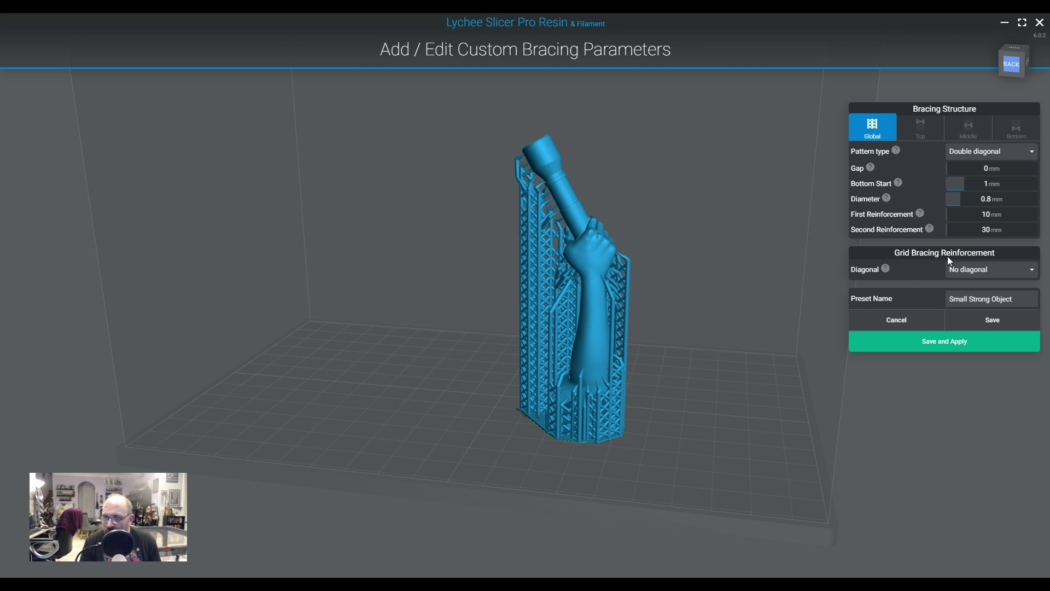
{"action": "left_click_drag", "start_coordinate": [710, 376], "coordinate": [558, 244]}
{"action": "left_click_drag", "start_coordinate": [788, 318], "coordinate": [416, 328]}
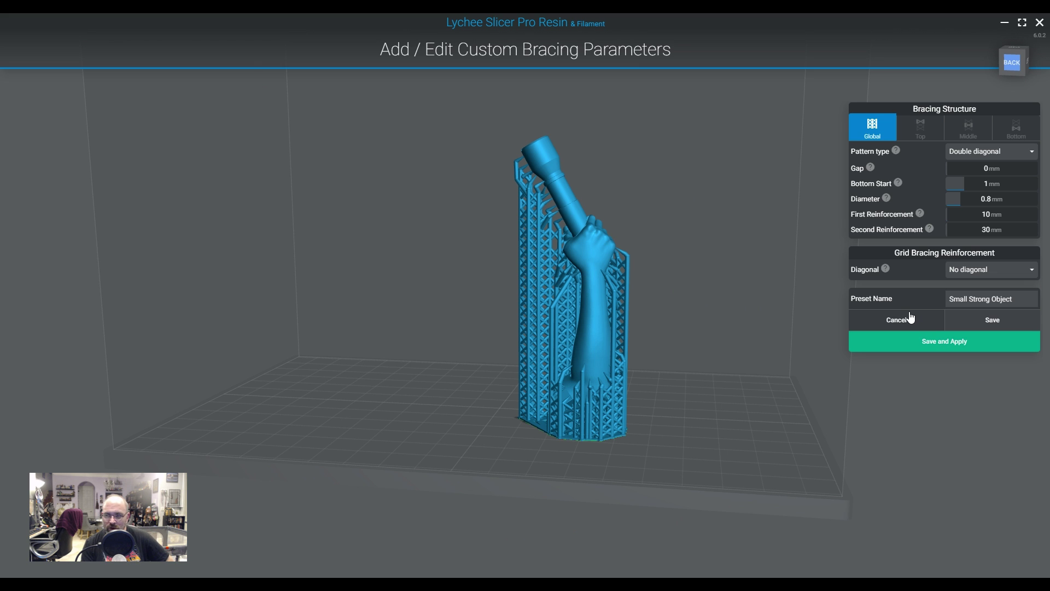
{"action": "left_click", "coordinate": [926, 327]}
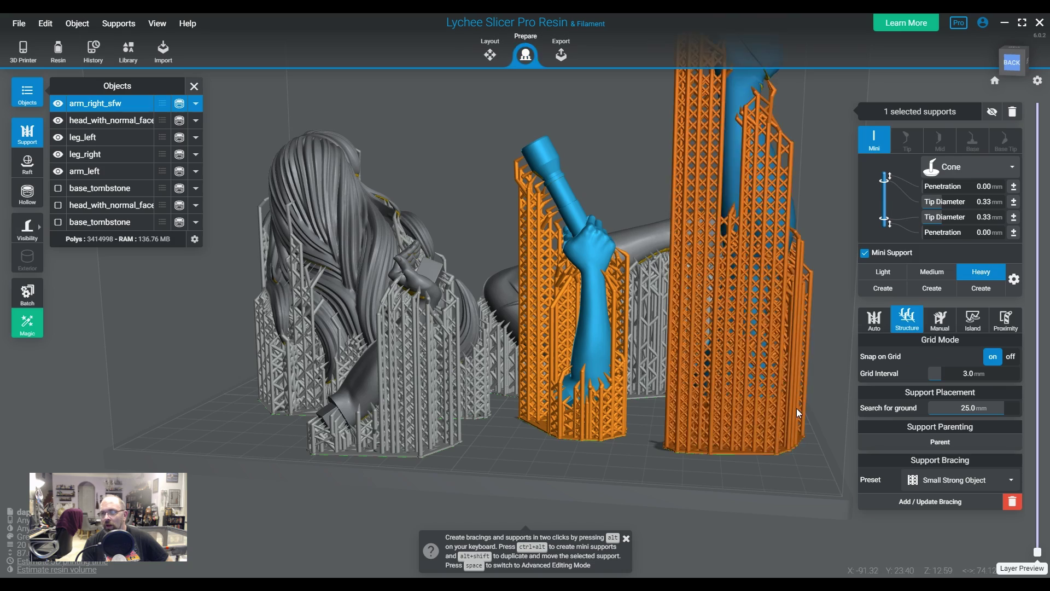
{"action": "left_click_drag", "start_coordinate": [721, 406], "coordinate": [747, 462]}
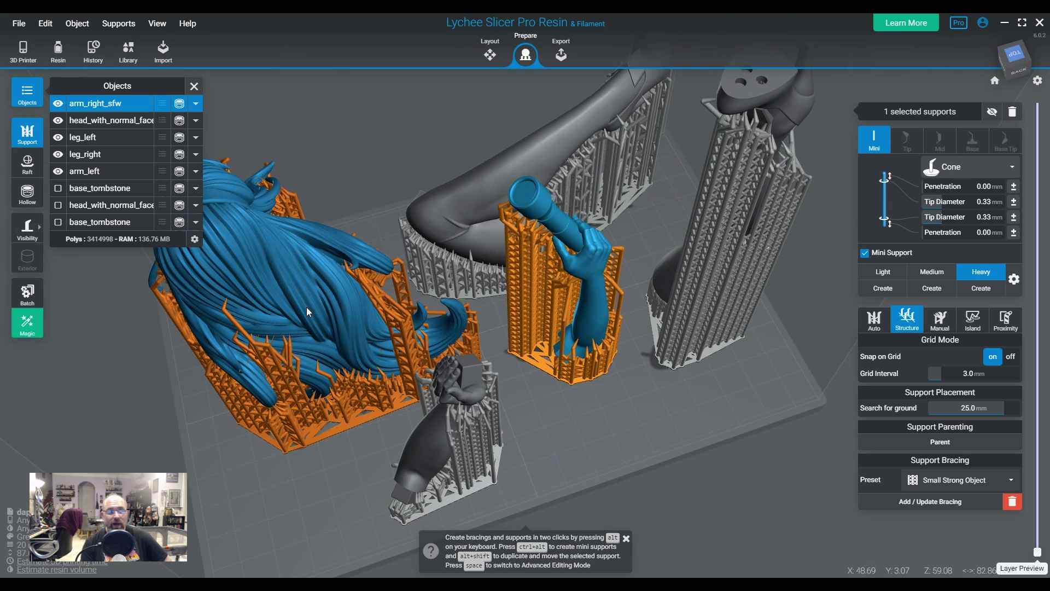
{"action": "left_click_drag", "start_coordinate": [307, 481], "coordinate": [181, 470]}
{"action": "left_click", "coordinate": [77, 23]}
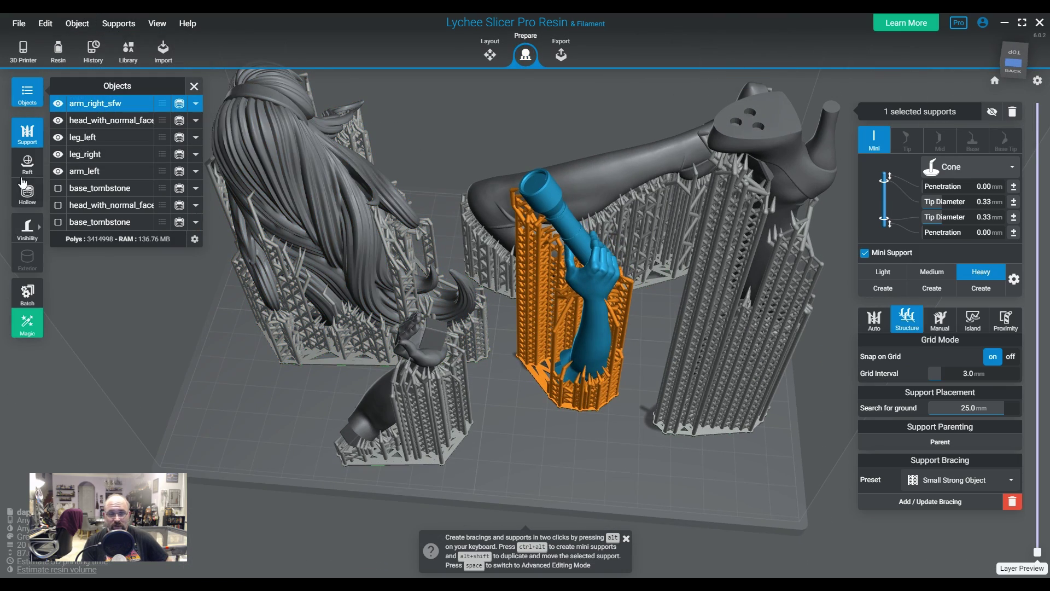
{"action": "left_click", "coordinate": [21, 55]}
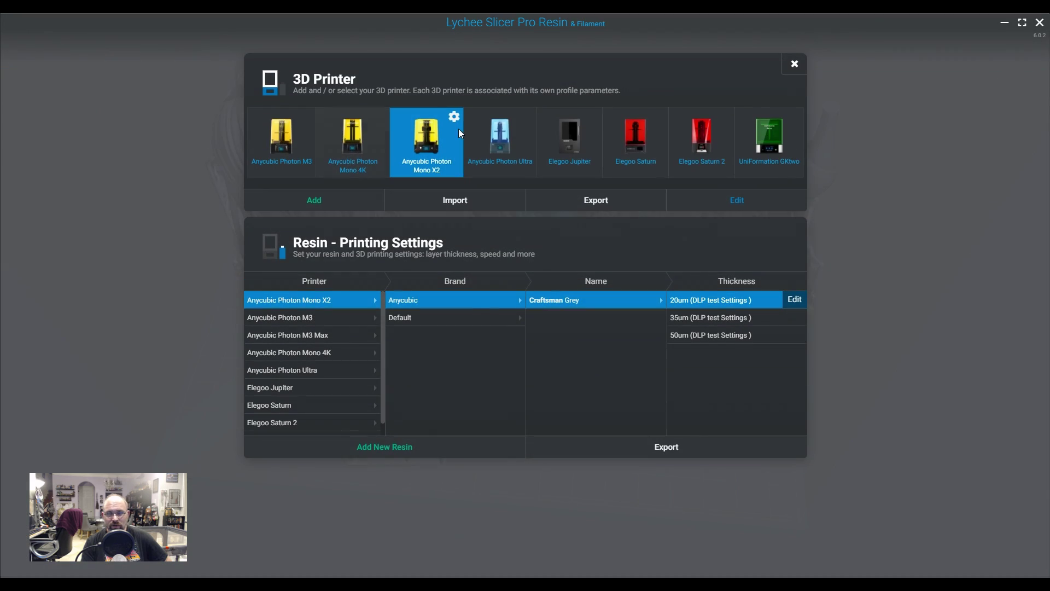
{"action": "left_click", "coordinate": [794, 64]}
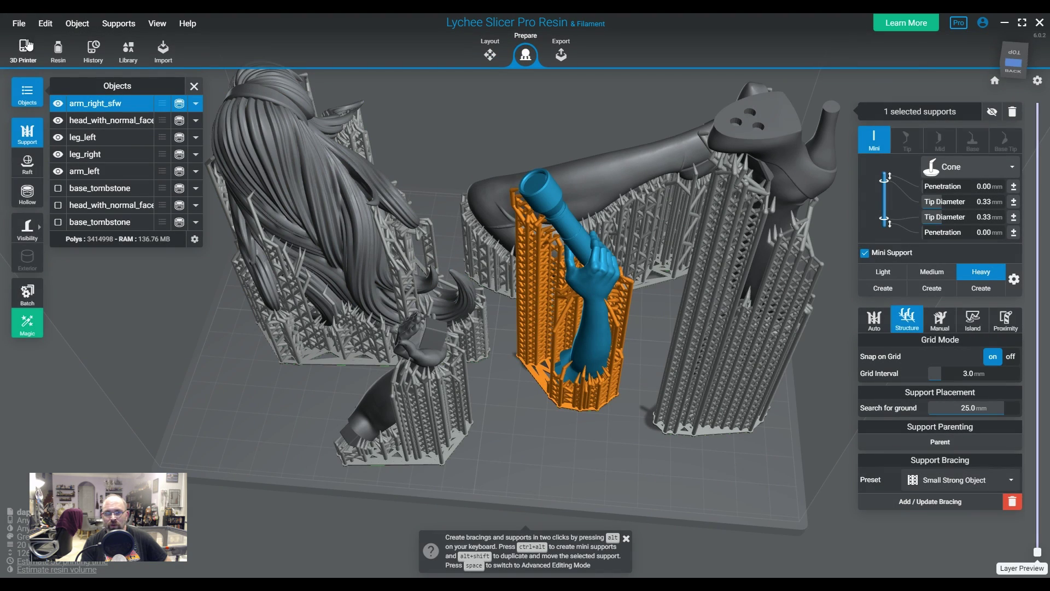
Start a new scene and load arm_right_sfw.stl into it
{"action": "left_click", "coordinate": [19, 23]}
{"action": "left_click", "coordinate": [25, 44]}
{"action": "left_click", "coordinate": [569, 343]}
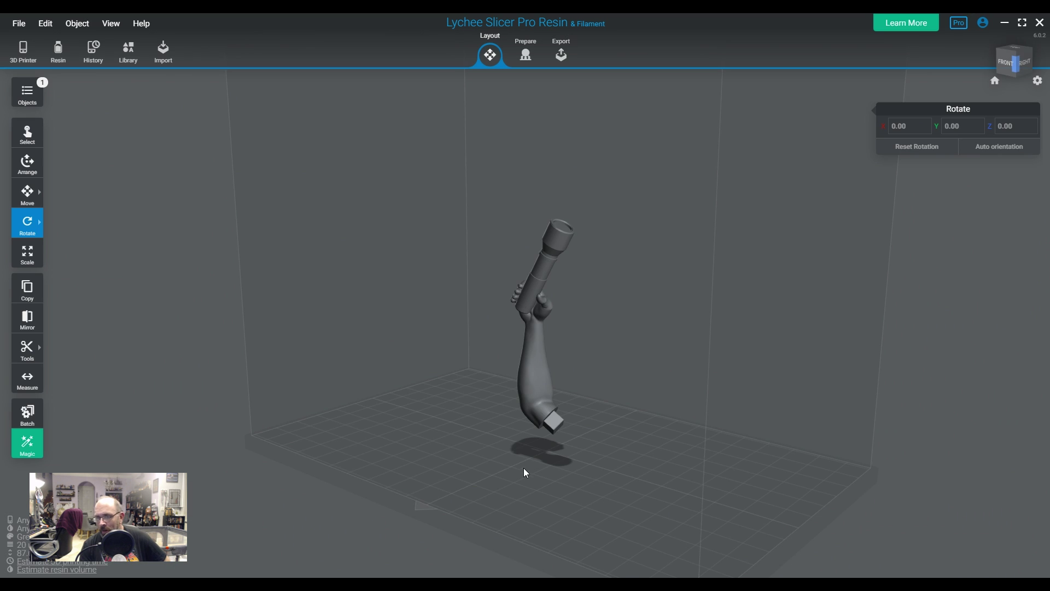
Inspect the unsupported arm's orientation from the front and above, select it, and switch to the Prepare stage
{"action": "left_click", "coordinate": [576, 375]}
{"action": "right_click_drag", "start_coordinate": [576, 375], "coordinate": [582, 251]}
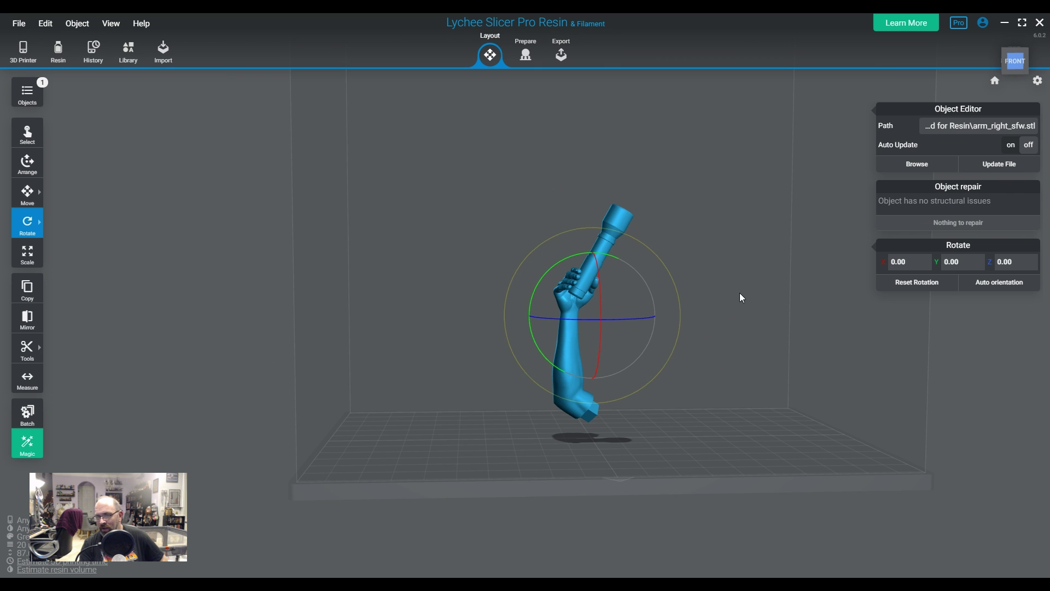
{"action": "left_click", "coordinate": [759, 435]}
{"action": "right_click_drag", "start_coordinate": [759, 435], "coordinate": [662, 435]}
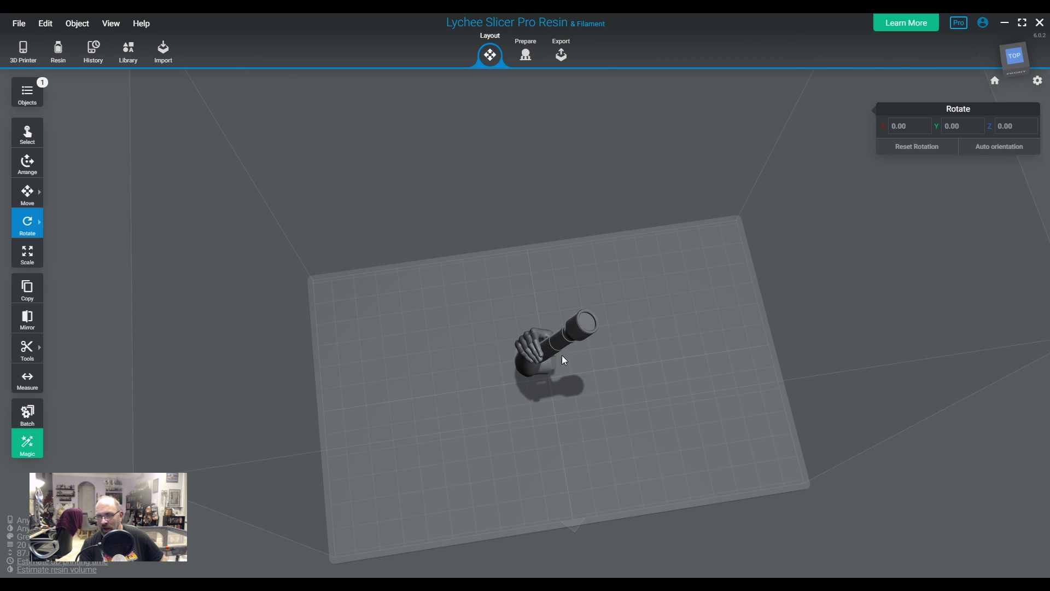
{"action": "left_click", "coordinate": [562, 355]}
{"action": "left_click", "coordinate": [524, 55]}
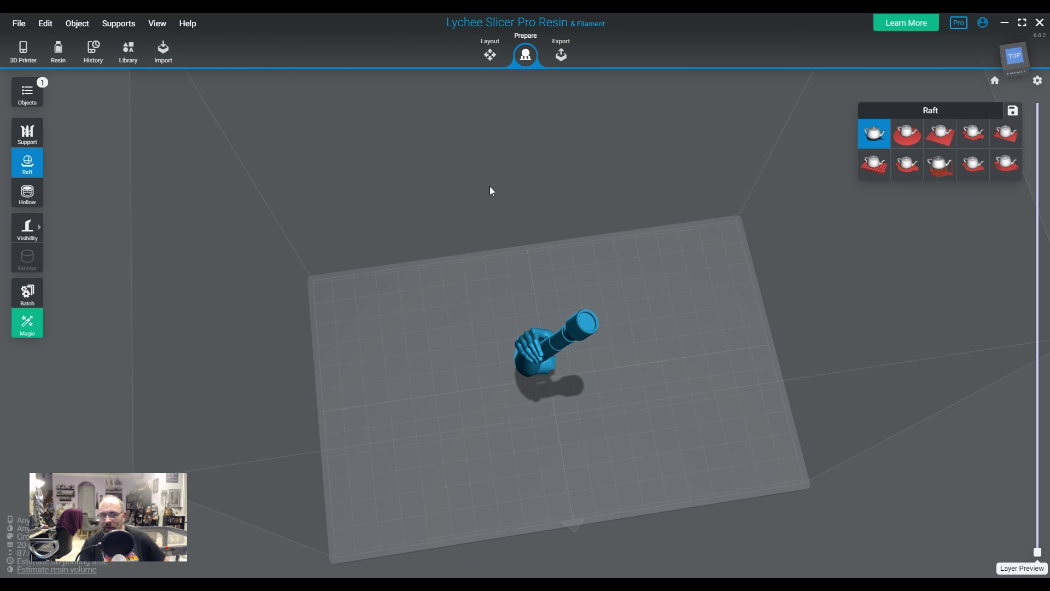
Add a rimmed, outline-following raft under the arm and turn on support grid snapping with a 4.0 mm interval
{"action": "left_click", "coordinate": [1001, 168]}
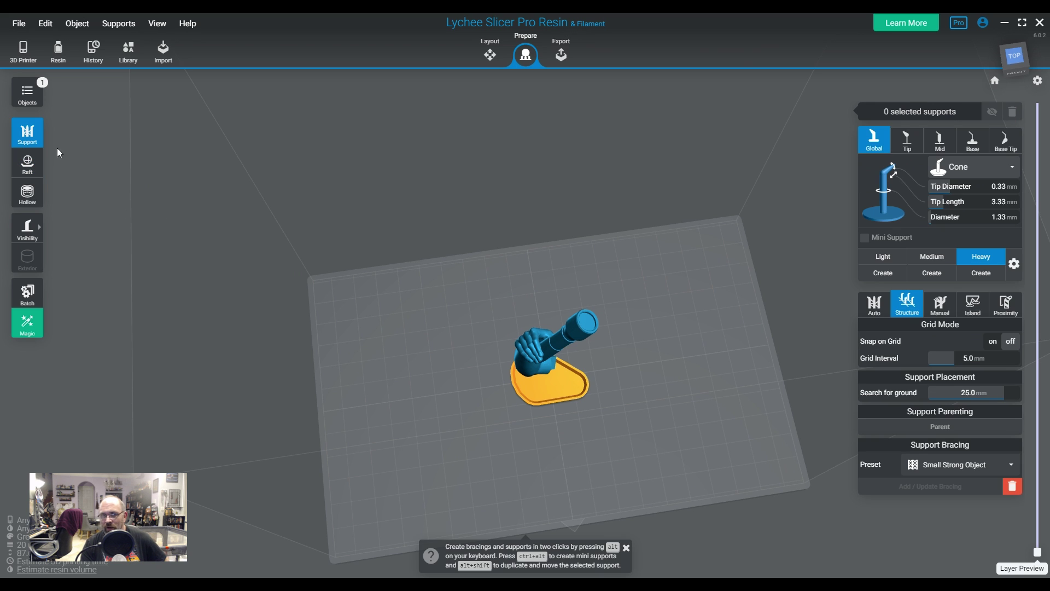
{"action": "left_click", "coordinate": [993, 341]}
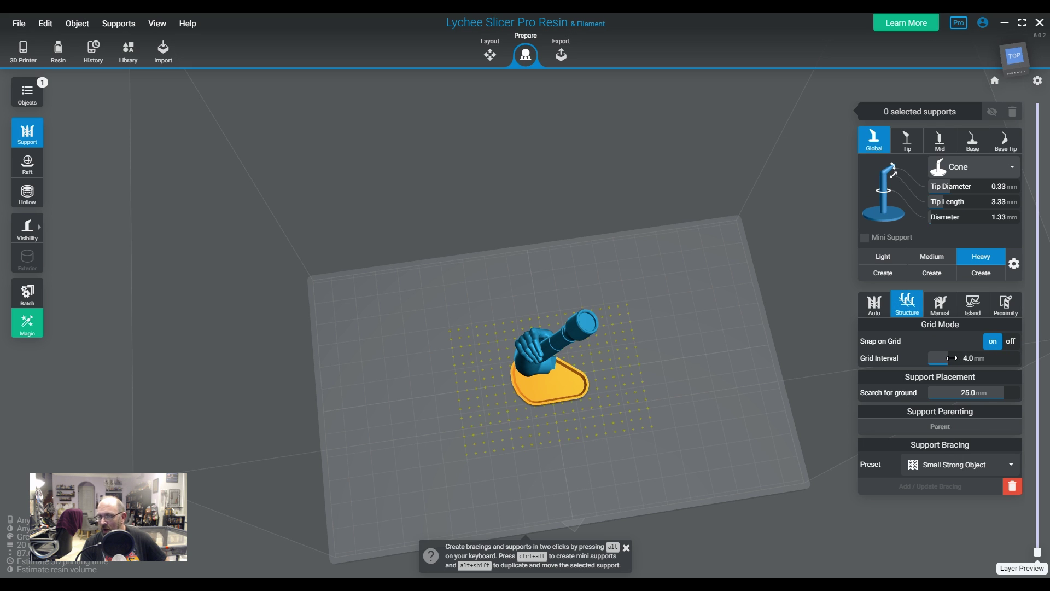
Choose the Small Object Bracing preset and generate automatic supports for the arm at Normal density with auto-bracing, auto-parent and auto-lift on
{"action": "left_click", "coordinate": [959, 466]}
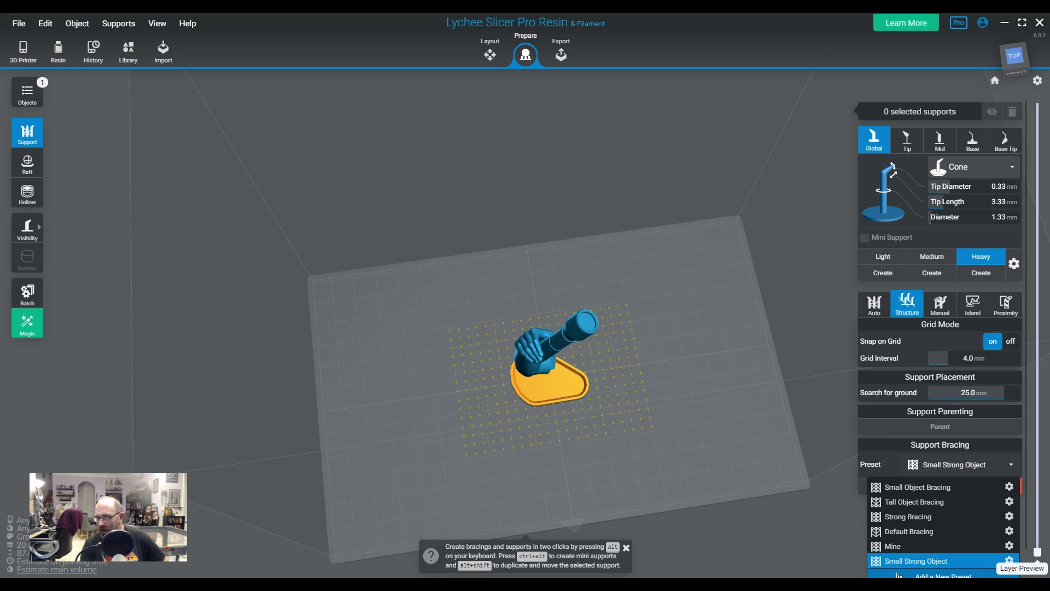
{"action": "scroll", "coordinate": [865, 523], "scroll_direction": "down", "scroll_amount": 1}
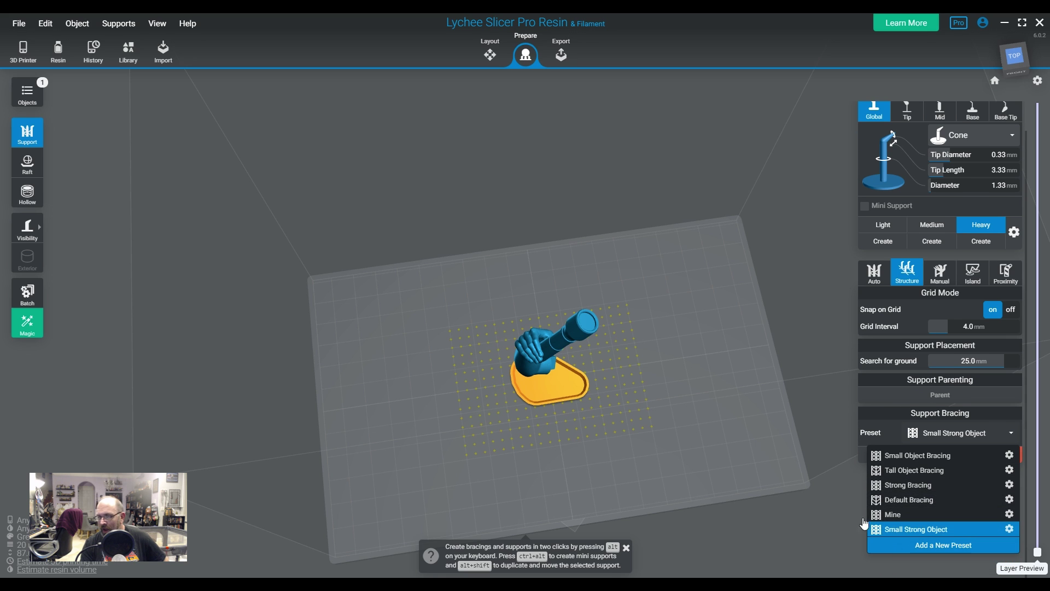
{"action": "left_click", "coordinate": [917, 455]}
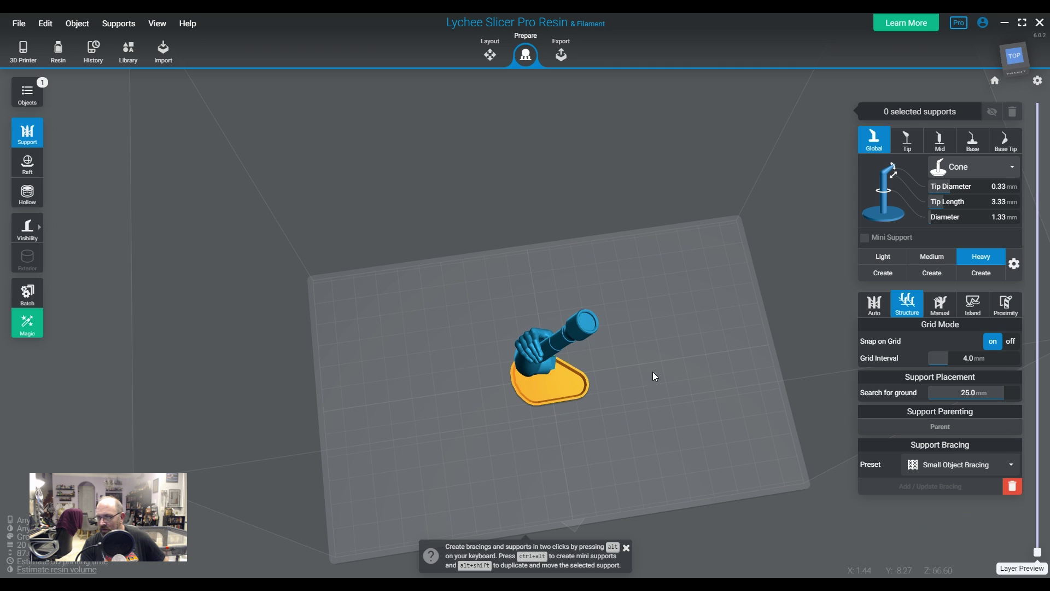
{"action": "left_click", "coordinate": [874, 306]}
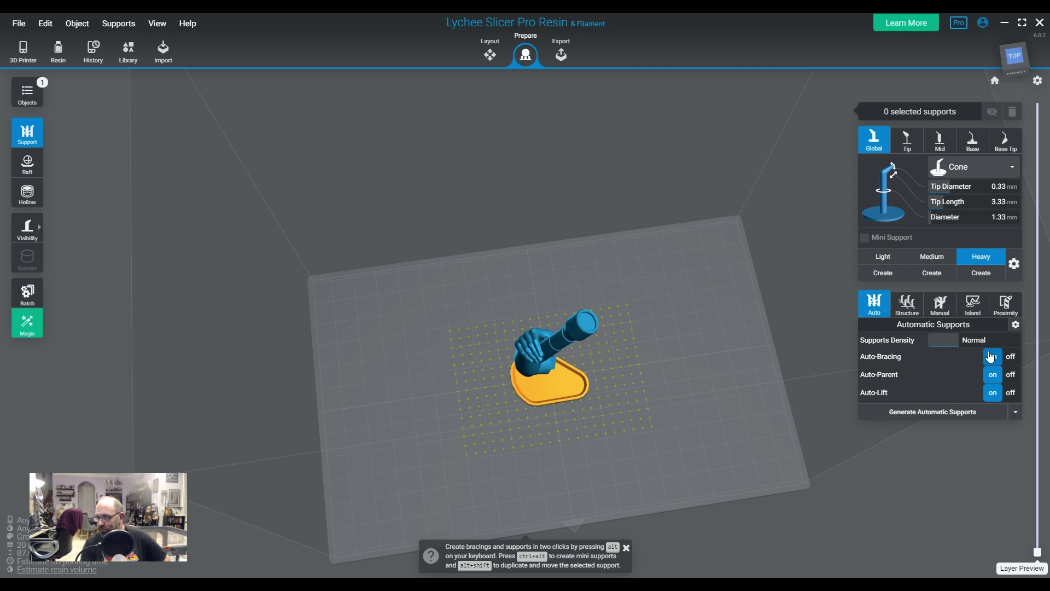
{"action": "left_click", "coordinate": [963, 418]}
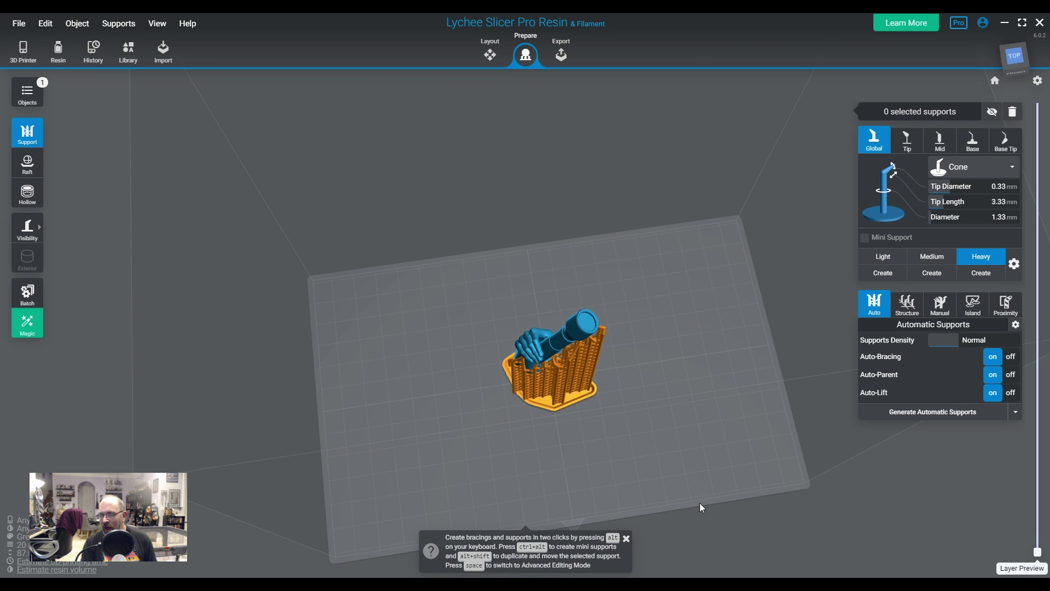
Examine the generated supports and cross-bracing around the arm from the front and the back
{"action": "left_click_drag", "start_coordinate": [694, 434], "coordinate": [703, 383]}
{"action": "scroll", "coordinate": [505, 334], "scroll_direction": "up", "scroll_amount": 8}
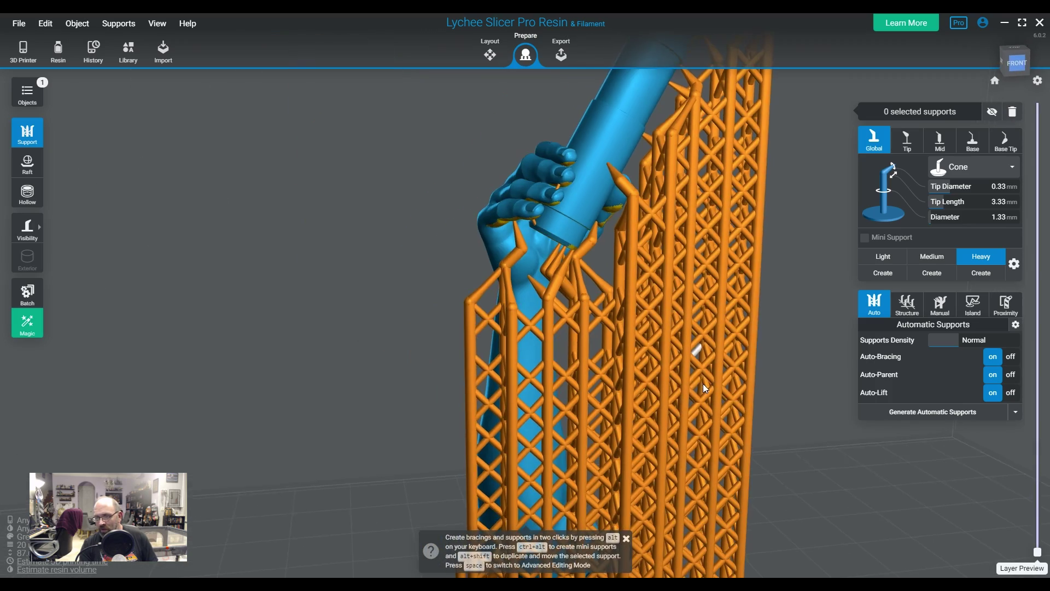
{"action": "left_click_drag", "start_coordinate": [514, 356], "coordinate": [573, 298]}
{"action": "left_click_drag", "start_coordinate": [417, 85], "coordinate": [593, 334]}
{"action": "left_click_drag", "start_coordinate": [492, 321], "coordinate": [459, 302]}
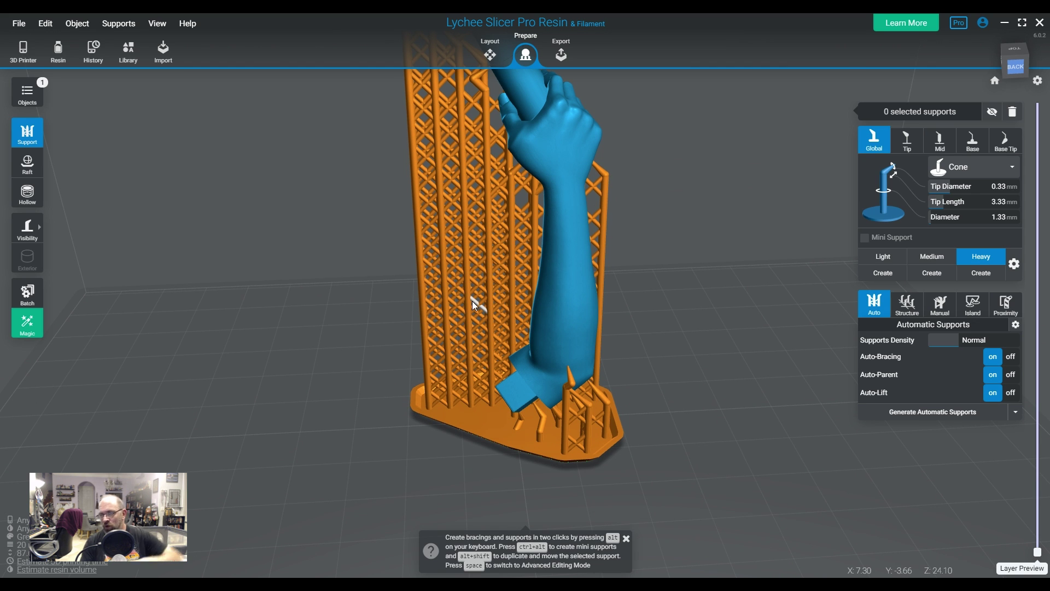
{"action": "left_click_drag", "start_coordinate": [477, 300], "coordinate": [559, 197]}
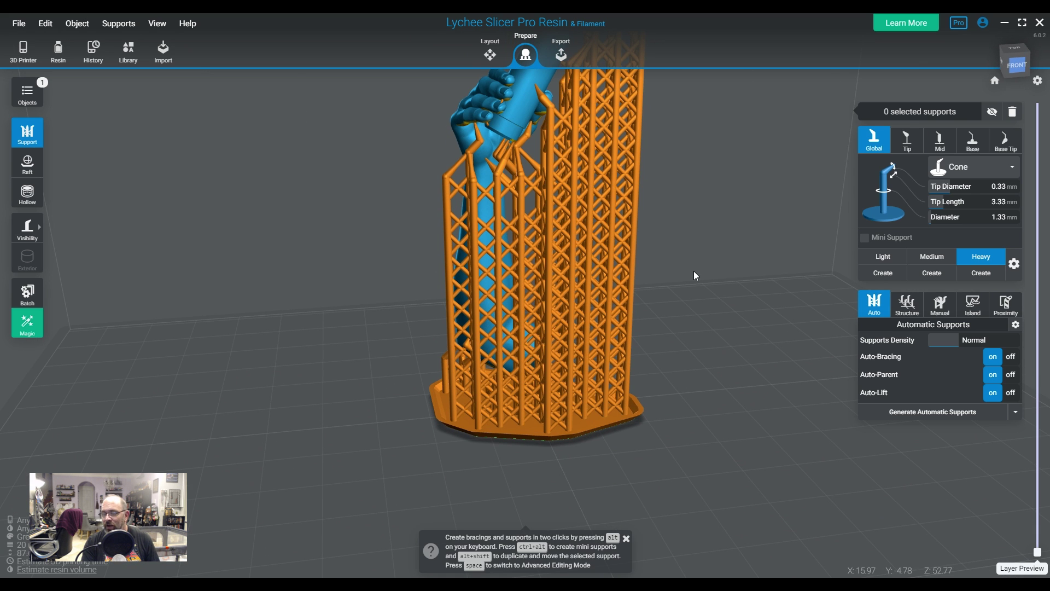
Compare the arm's support columns and bracing with the 4.0 mm grid from several angles, toggling grid snapping off and on
{"action": "left_click", "coordinate": [906, 305]}
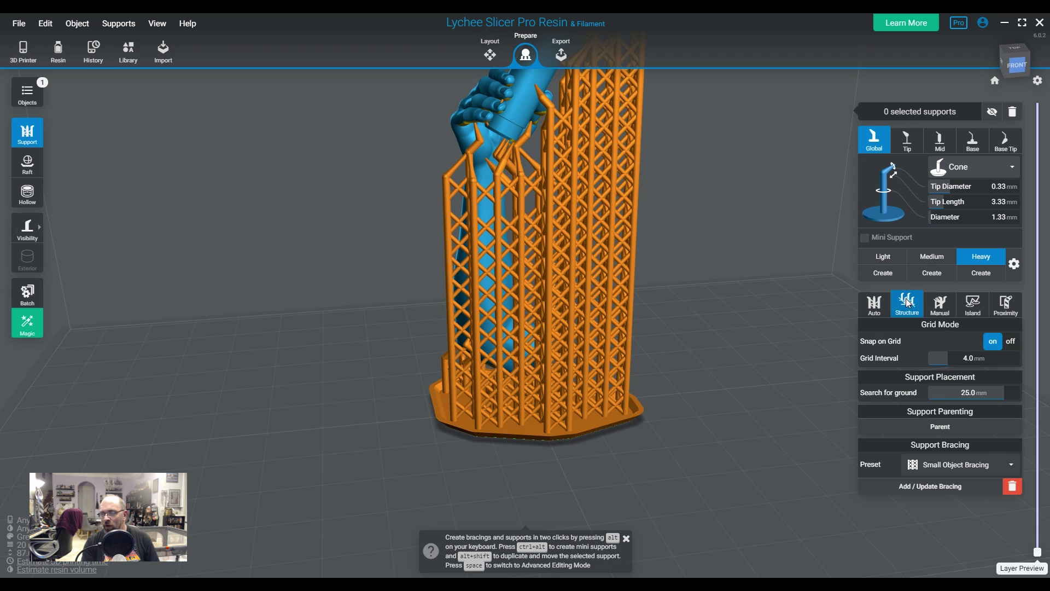
{"action": "right_click_drag", "start_coordinate": [514, 229], "coordinate": [527, 355]}
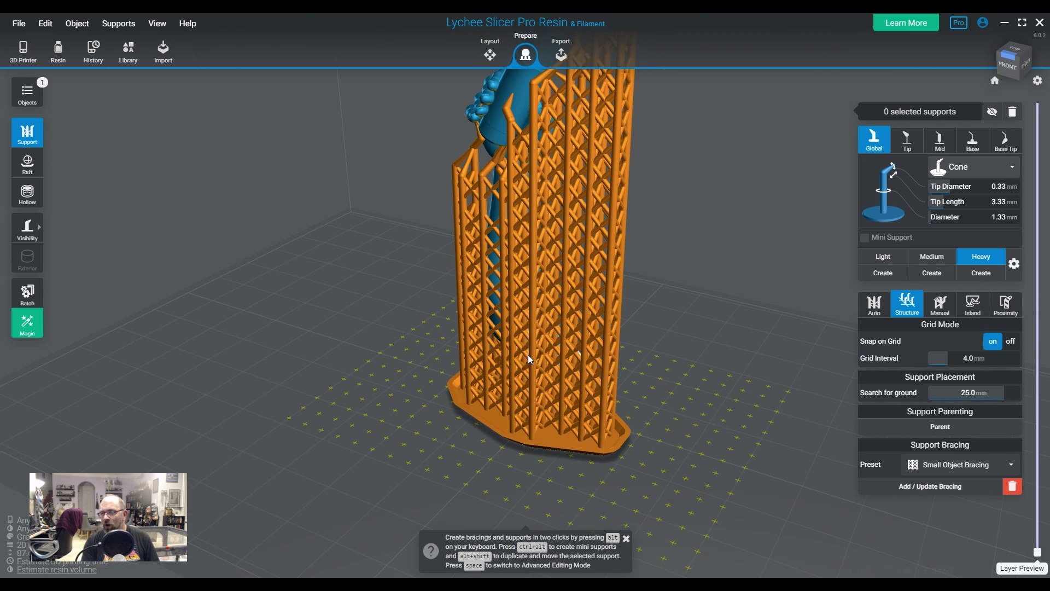
{"action": "left_click", "coordinate": [1009, 341]}
{"action": "right_click_drag", "start_coordinate": [629, 470], "coordinate": [738, 468]}
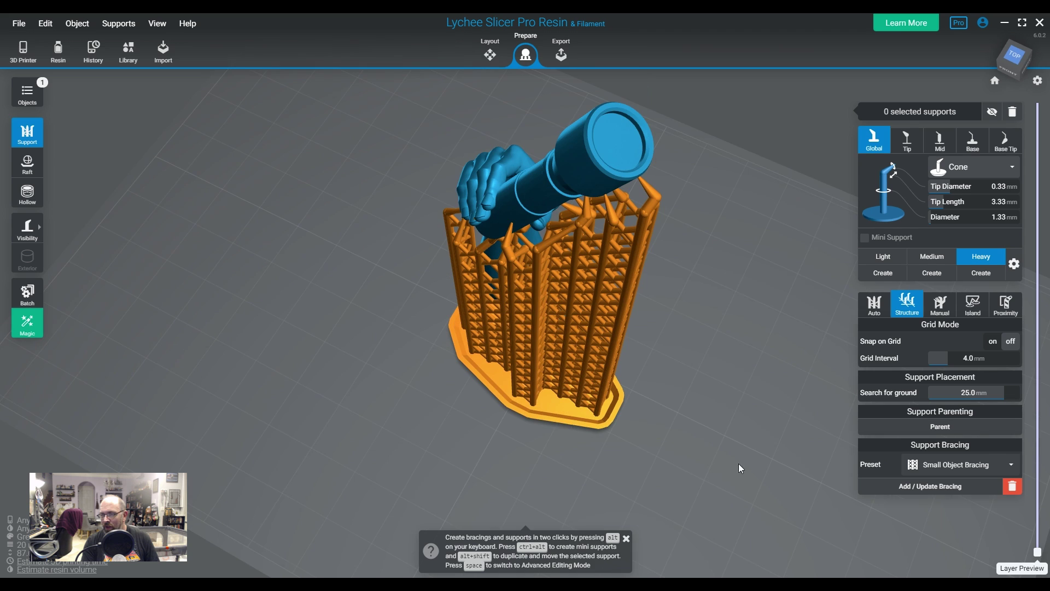
{"action": "left_click", "coordinate": [1005, 344]}
{"action": "left_click", "coordinate": [993, 340]}
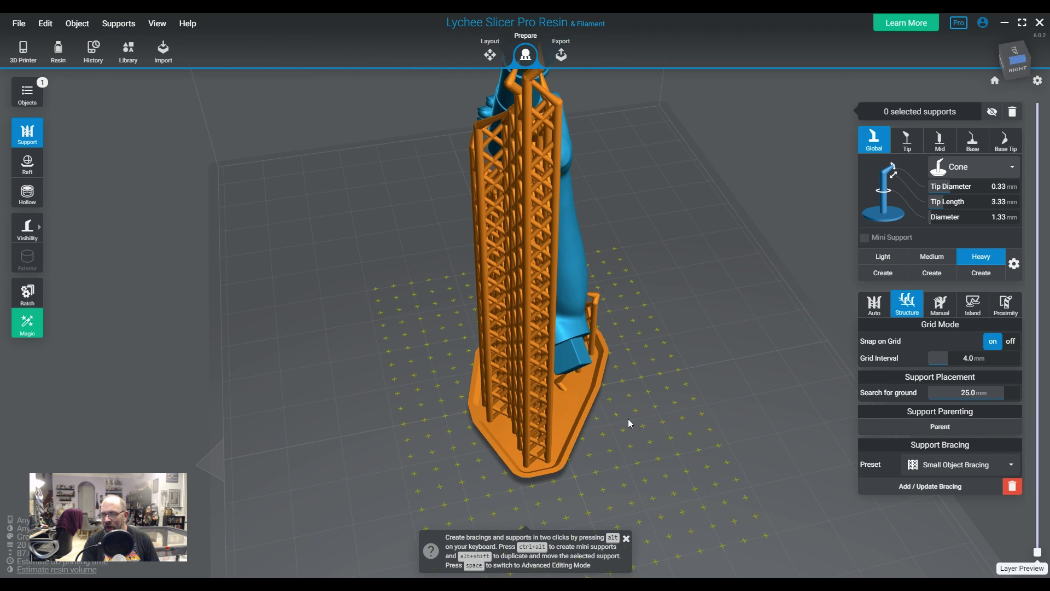
{"action": "left_click_drag", "start_coordinate": [628, 419], "coordinate": [473, 372]}
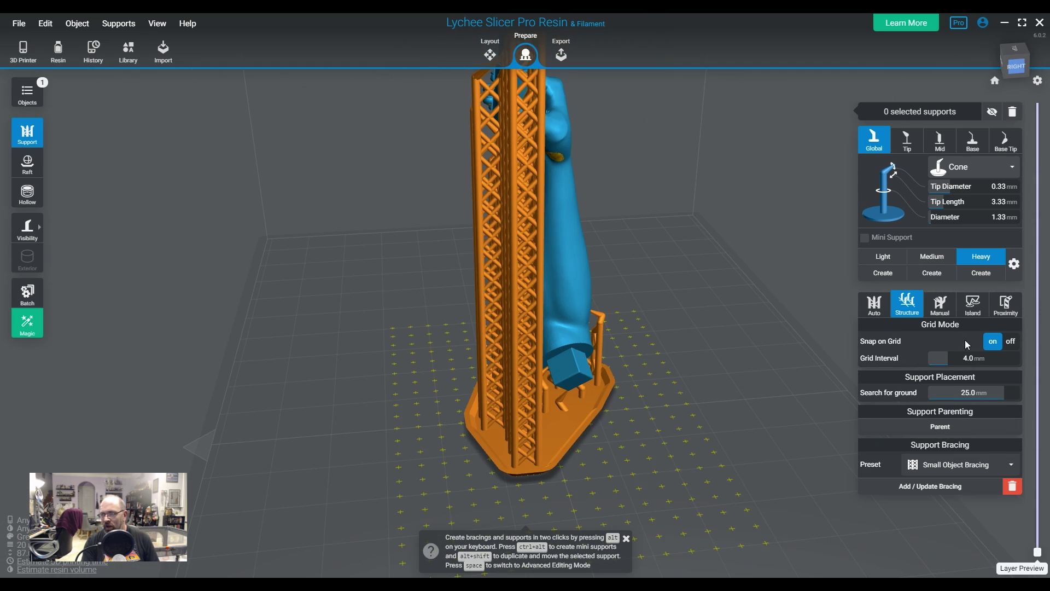
{"action": "left_click", "coordinate": [1011, 341]}
{"action": "left_click_drag", "start_coordinate": [612, 329], "coordinate": [722, 405]}
{"action": "left_click", "coordinate": [993, 341]}
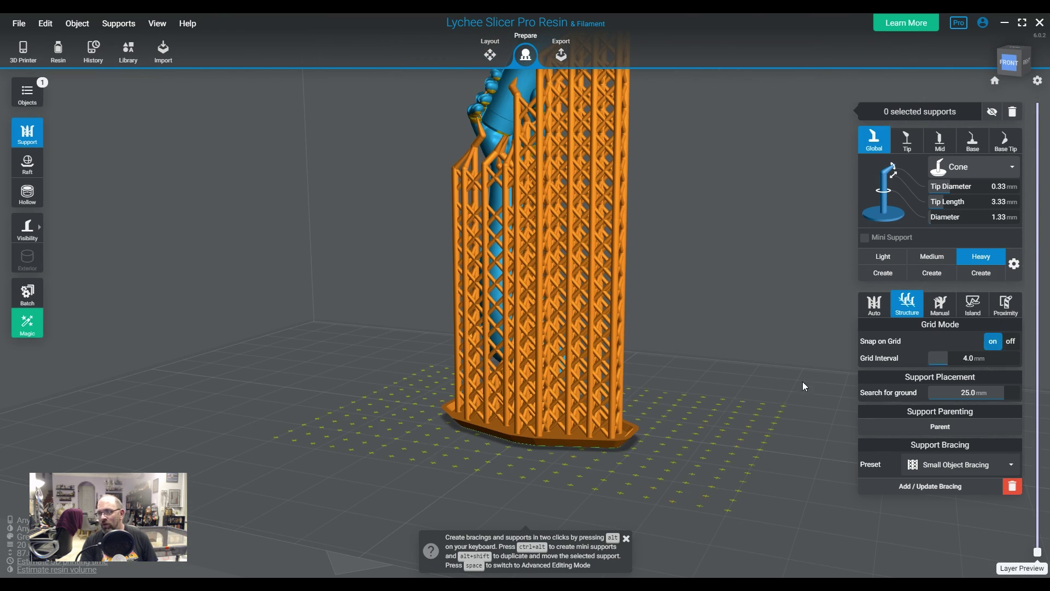
Examine the short supports around the square peg and the lower end of the arm
{"action": "left_click_drag", "start_coordinate": [805, 386], "coordinate": [579, 350]}
{"action": "left_click_drag", "start_coordinate": [765, 382], "coordinate": [484, 310]}
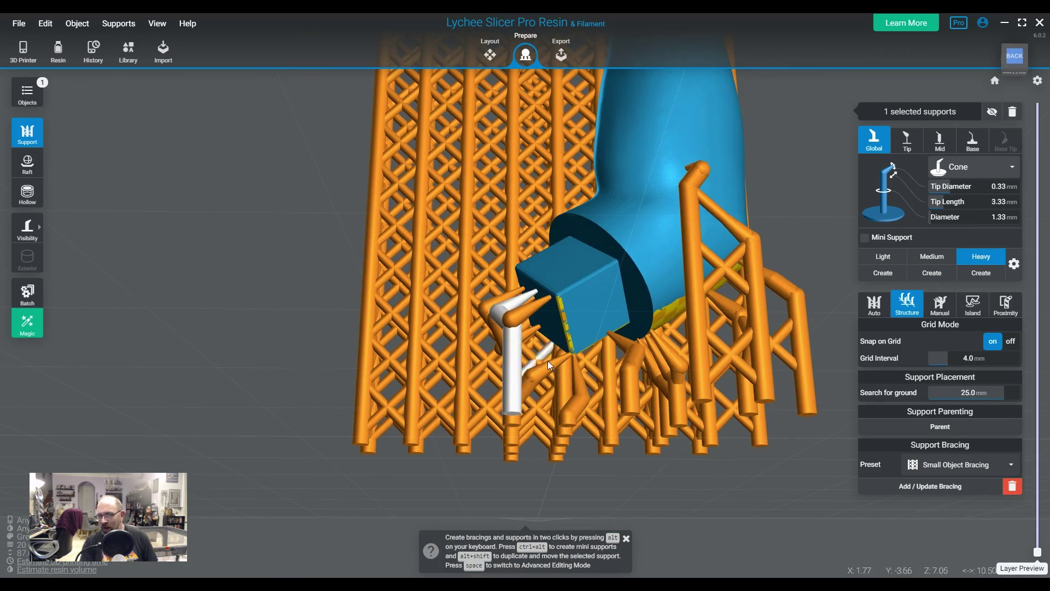
{"action": "mouse_move", "coordinate": [547, 359]}
{"action": "left_mouse_down"}
{"action": "mouse_move", "coordinate": [747, 432]}
{"action": "mouse_move", "coordinate": [786, 435]}
{"action": "mouse_move", "coordinate": [715, 454]}
{"action": "mouse_move", "coordinate": [517, 458]}
{"action": "mouse_move", "coordinate": [504, 435]}
{"action": "mouse_move", "coordinate": [567, 330]}
{"action": "mouse_move", "coordinate": [605, 314]}
{"action": "mouse_move", "coordinate": [730, 428]}
{"action": "mouse_move", "coordinate": [720, 455]}
{"action": "mouse_move", "coordinate": [619, 393]}
{"action": "mouse_move", "coordinate": [529, 369]}
{"action": "left_mouse_up"}
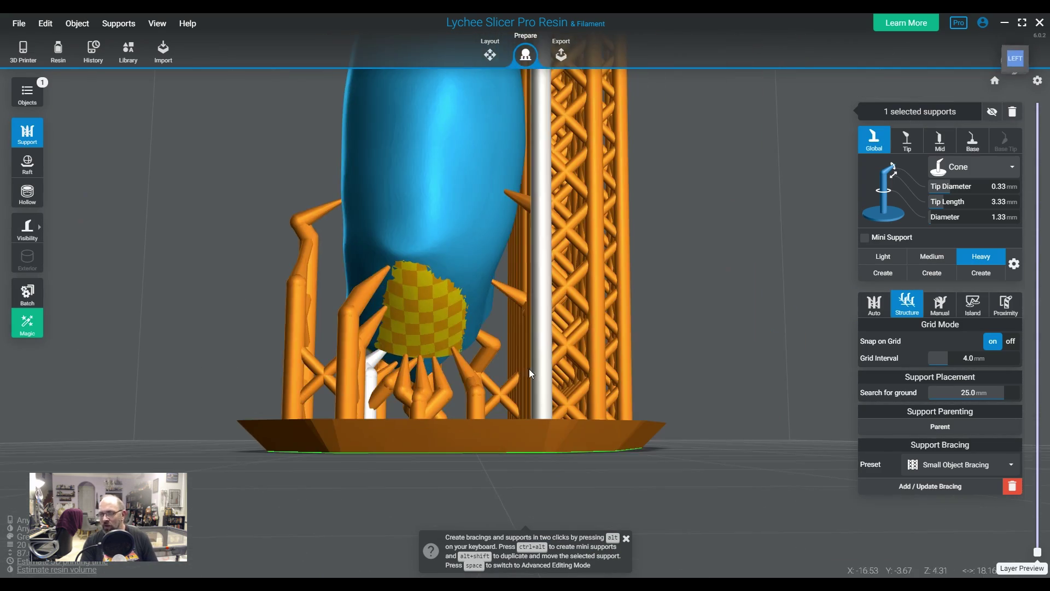
{"action": "left_click_drag", "start_coordinate": [389, 346], "coordinate": [424, 290]}
{"action": "left_click_drag", "start_coordinate": [683, 509], "coordinate": [667, 441]}
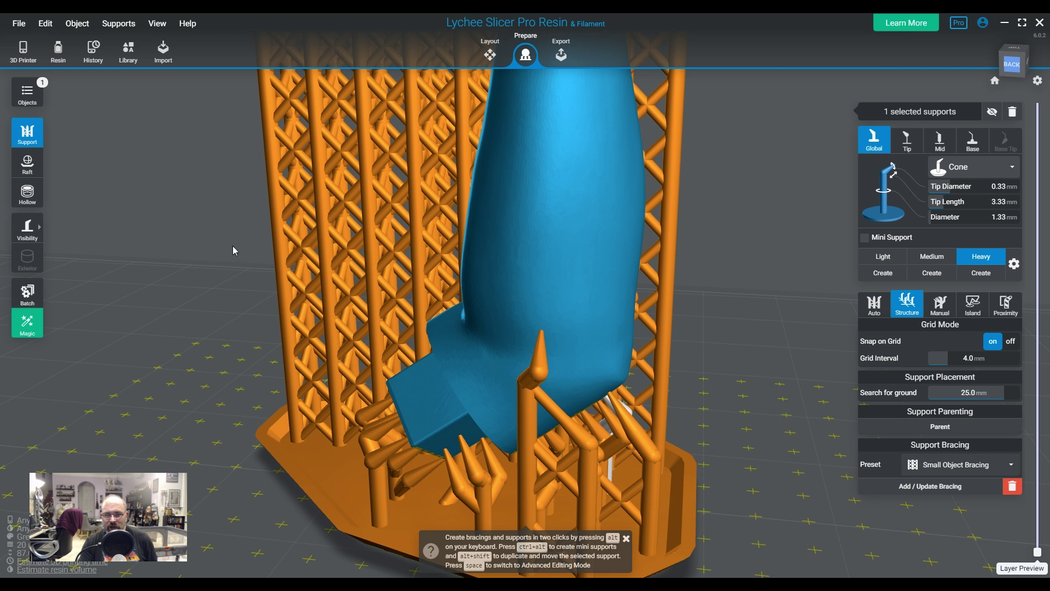
Turn off grid snapping for the arm's supports and hide arm_right_sfw in the scene
{"action": "scroll", "coordinate": [358, 342], "scroll_direction": "down", "scroll_amount": 5}
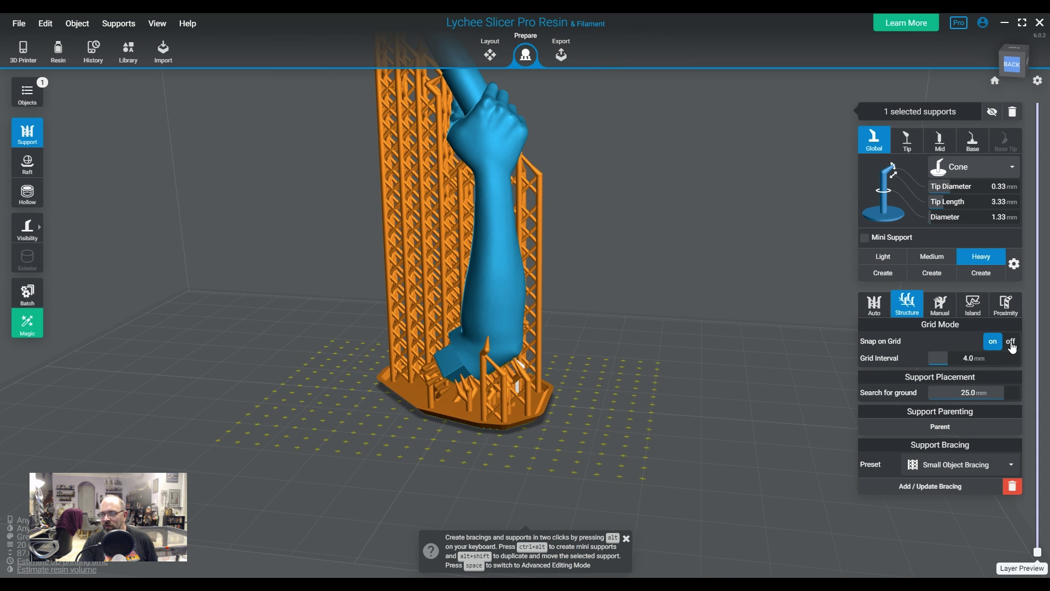
{"action": "left_click", "coordinate": [1011, 341]}
{"action": "left_click_drag", "start_coordinate": [648, 412], "coordinate": [563, 444]}
{"action": "scroll", "coordinate": [612, 397], "scroll_direction": "down", "scroll_amount": 2}
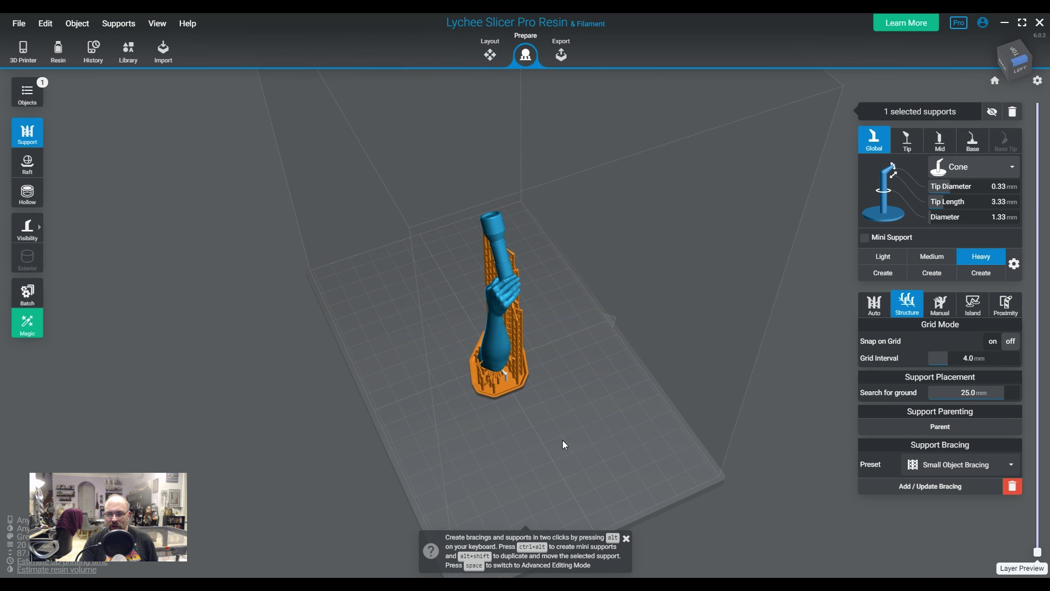
{"action": "left_click", "coordinate": [27, 92]}
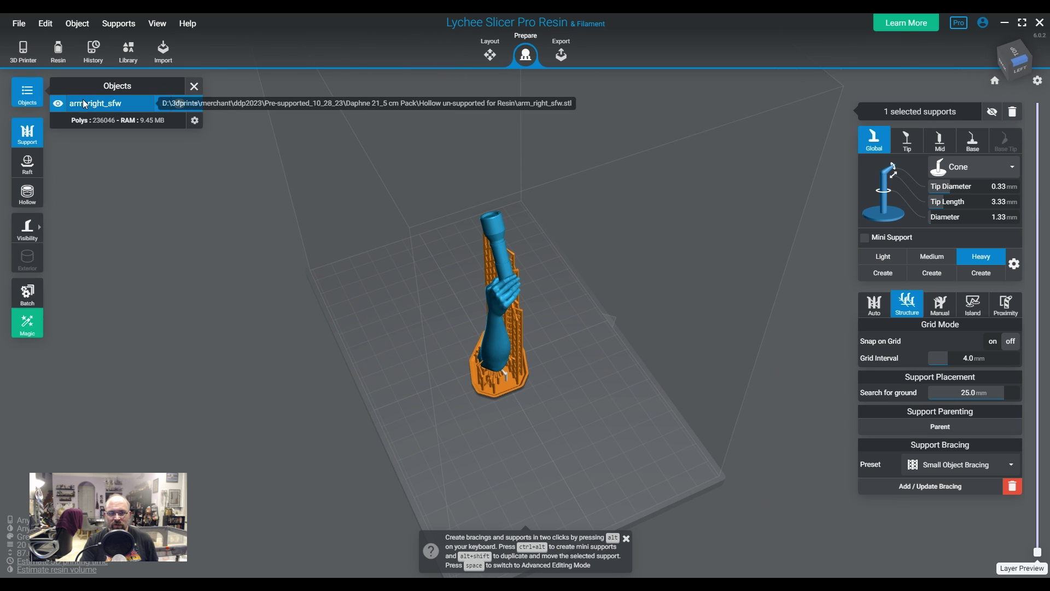
{"action": "left_click", "coordinate": [59, 105]}
{"action": "left_click", "coordinate": [60, 105]}
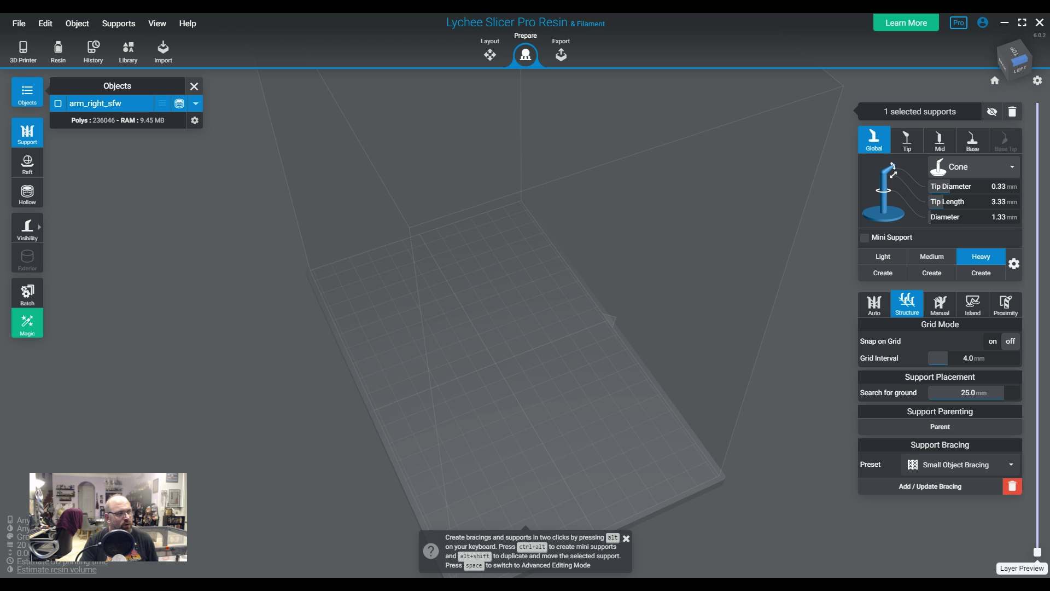
Load base_tombstone.stl in the Layout stage and set its Z rotation to 90.00 degrees
{"action": "left_click_drag", "start_coordinate": [386, 304], "coordinate": [480, 346]}
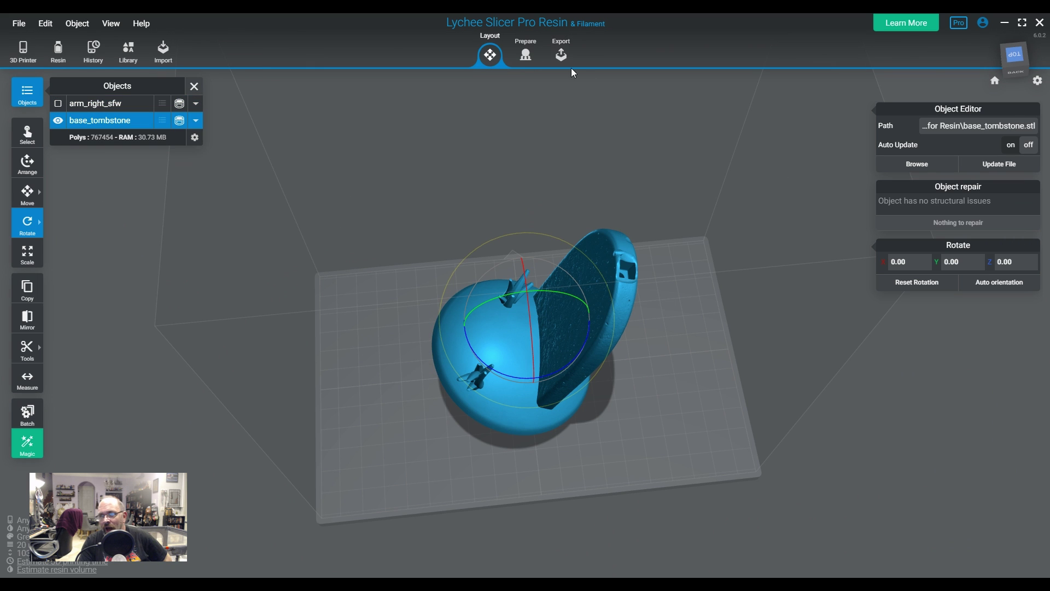
{"action": "right_click_drag", "start_coordinate": [569, 70], "coordinate": [530, 298]}
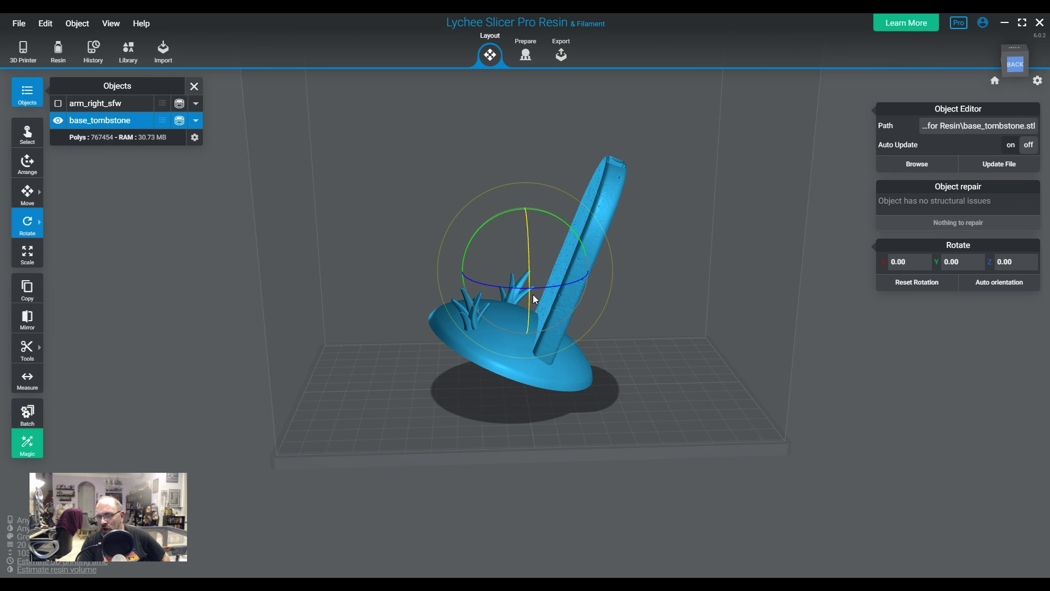
{"action": "left_click_drag", "start_coordinate": [531, 292], "coordinate": [623, 299]}
{"action": "double_click", "coordinate": [1008, 262]}
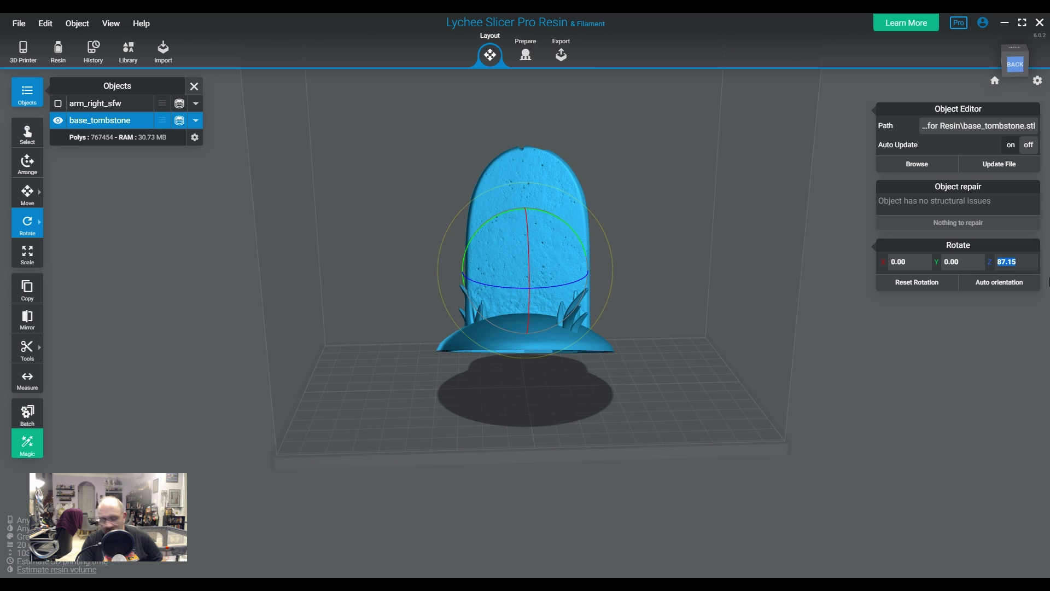
{"action": "type", "text": "90.00"}
{"action": "key", "text": "Return"}
{"action": "left_click_drag", "start_coordinate": [753, 454], "coordinate": [575, 383]}
{"action": "left_click_drag", "start_coordinate": [704, 422], "coordinate": [764, 429]}
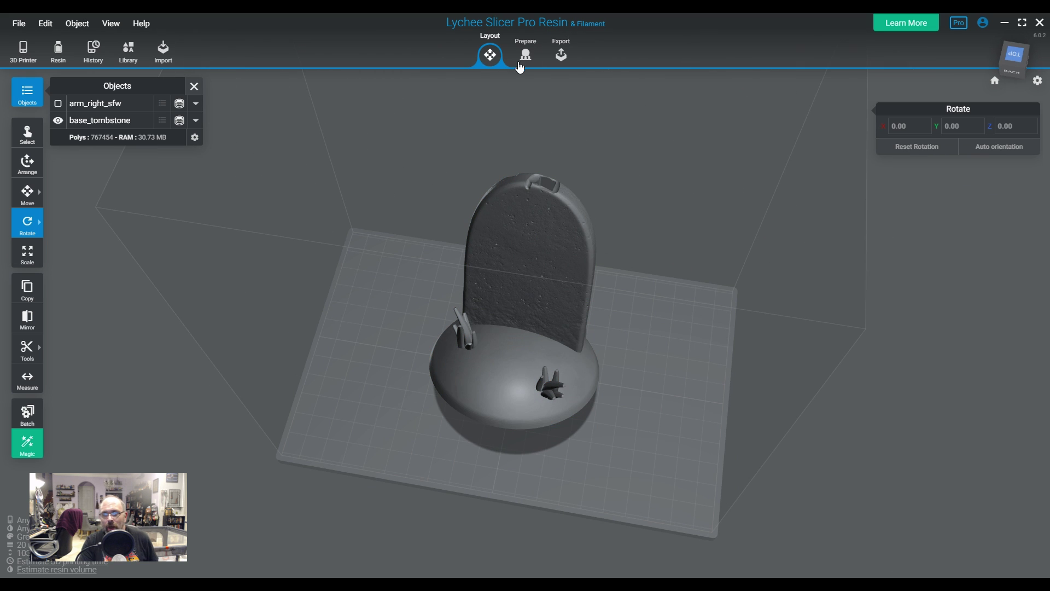
Switch to the Prepare stage, select the tombstone base, and enable X-axis mirroring for manual supports
{"action": "left_click", "coordinate": [525, 55]}
{"action": "left_click", "coordinate": [570, 317]}
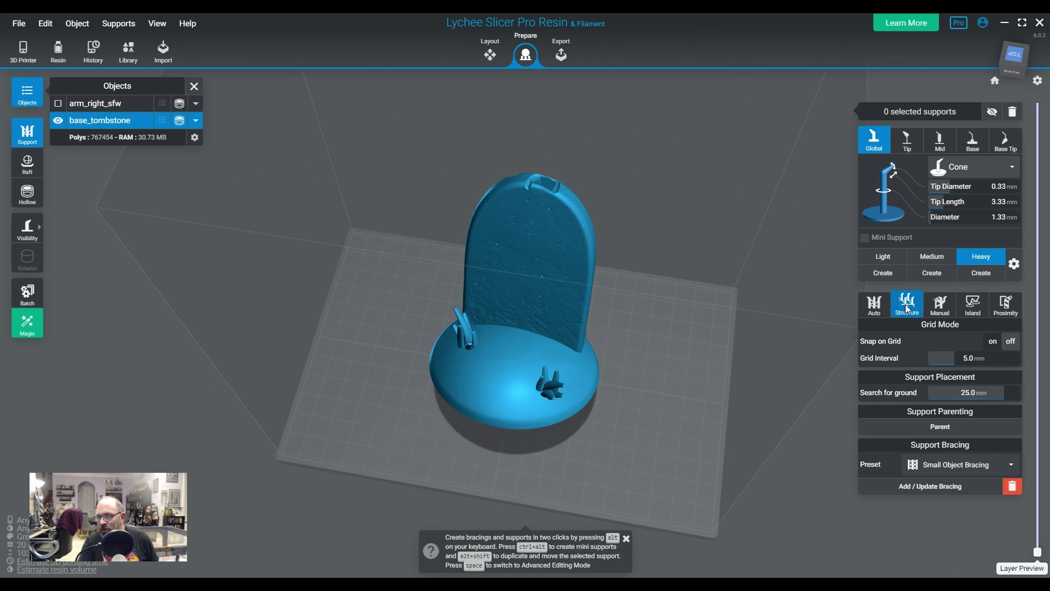
{"action": "left_click", "coordinate": [940, 307]}
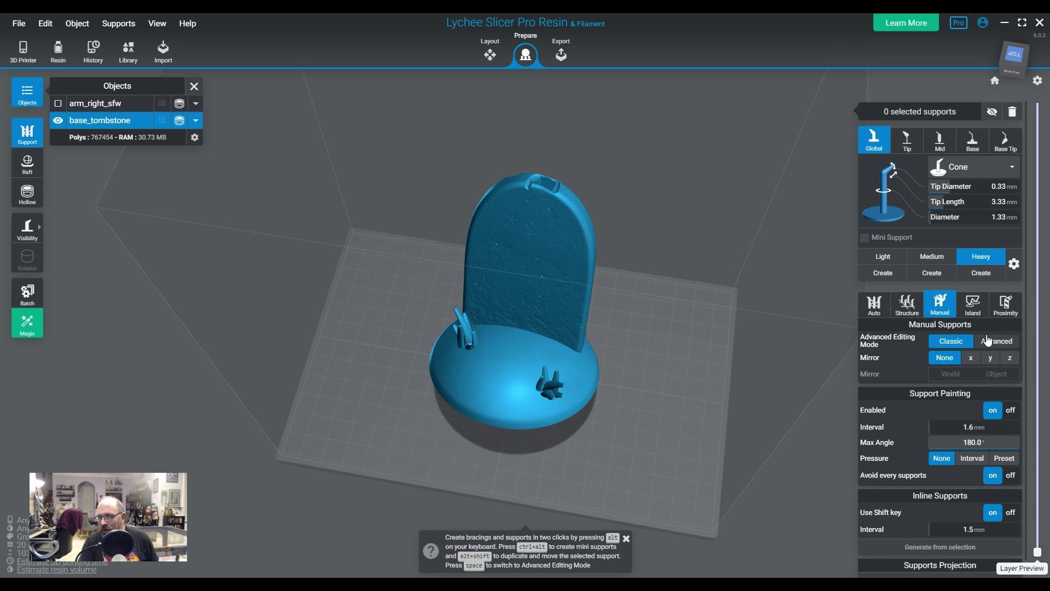
{"action": "left_click", "coordinate": [971, 358]}
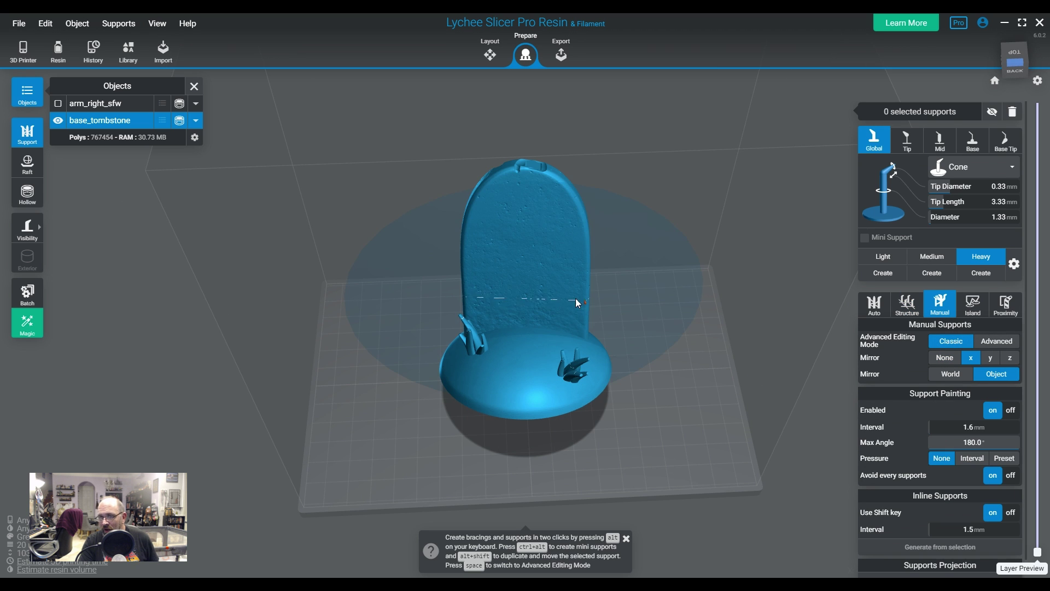
Compare the X mirror plane on the tombstone in World and Object reference modes, returning to Object
{"action": "right_click_drag", "start_coordinate": [564, 296], "coordinate": [447, 342]}
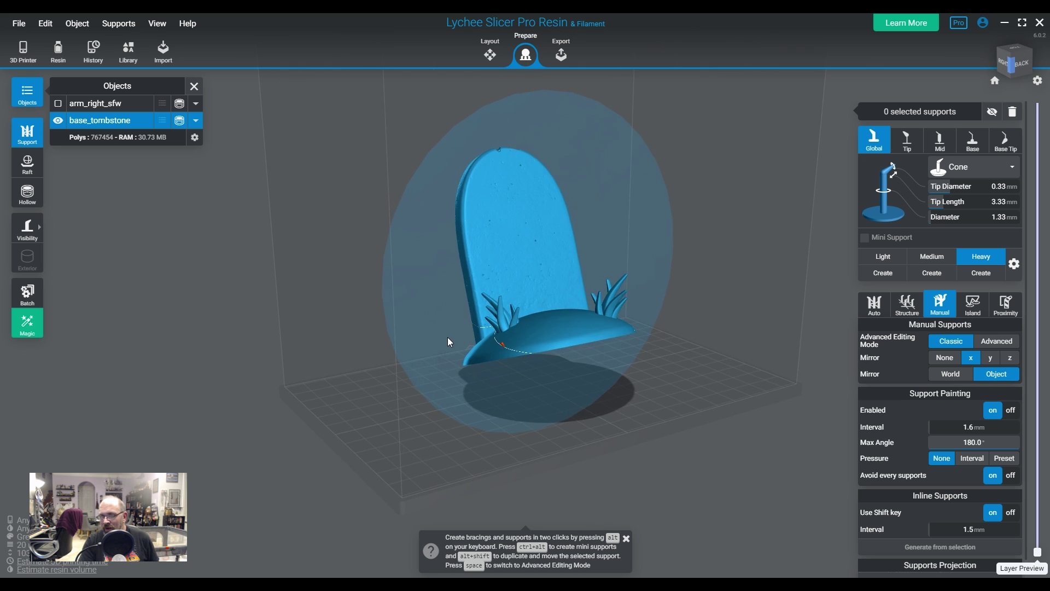
{"action": "left_click", "coordinate": [951, 375]}
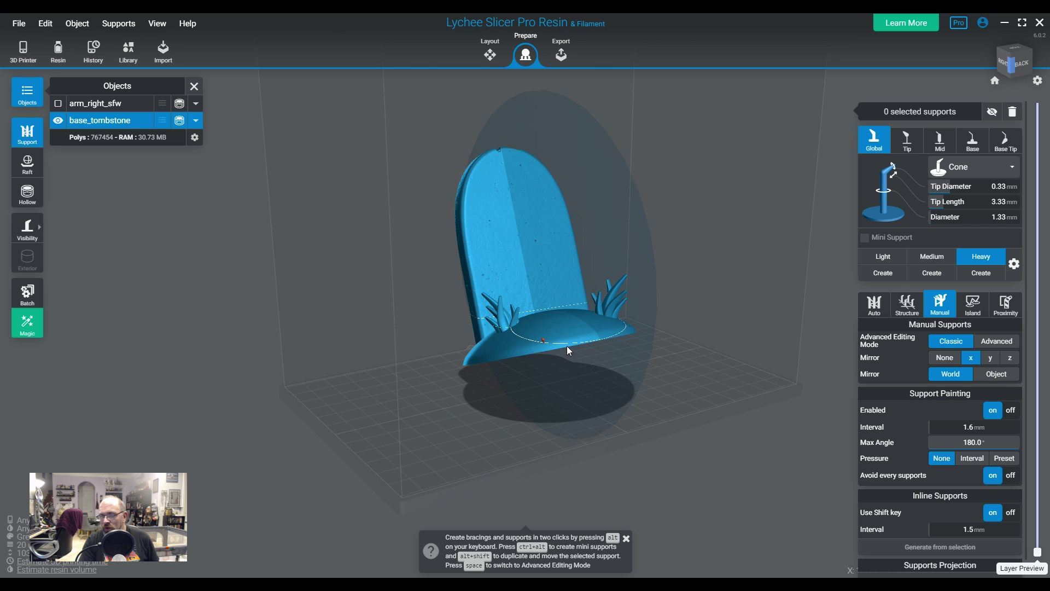
{"action": "right_click_drag", "start_coordinate": [557, 344], "coordinate": [451, 362]}
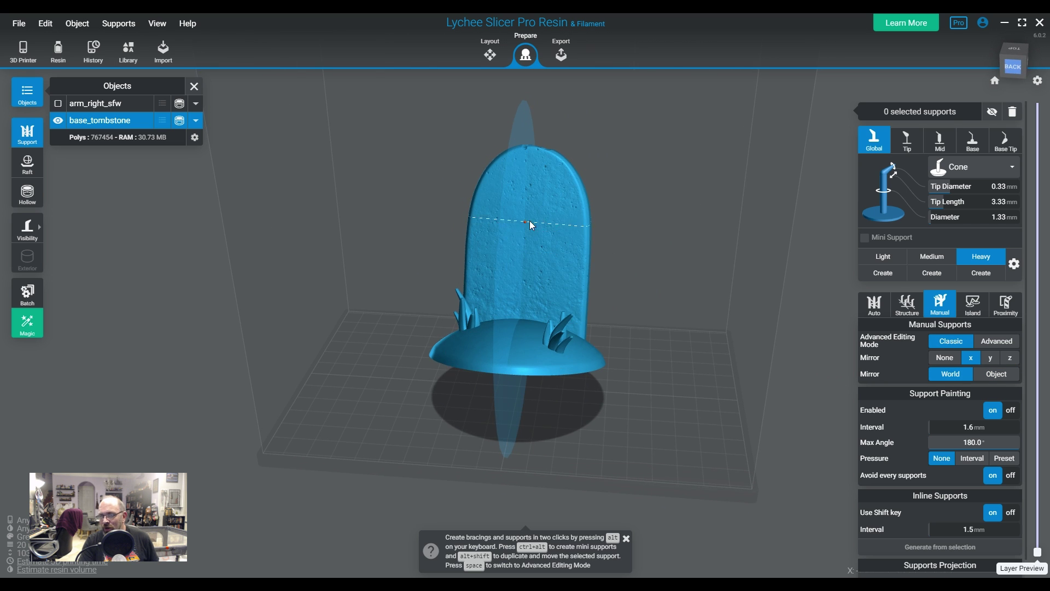
{"action": "right_click_drag", "start_coordinate": [530, 221], "coordinate": [426, 268]}
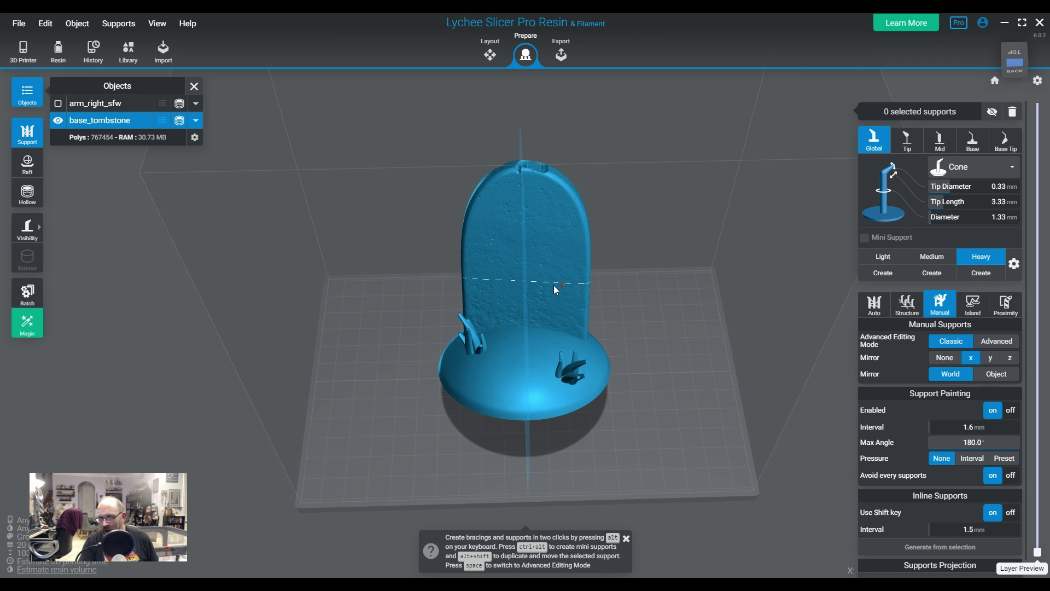
{"action": "left_click", "coordinate": [1012, 377]}
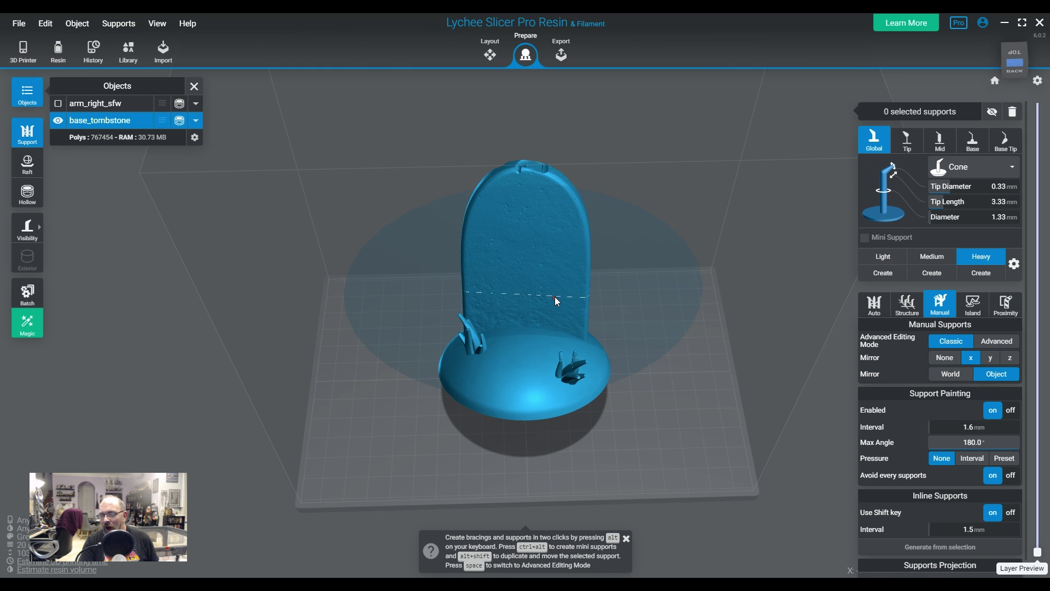
Switch the manual support mirroring to the Y axis in Object mode and inspect its mirror plane on the tombstone
{"action": "right_click_drag", "start_coordinate": [546, 294], "coordinate": [593, 294]}
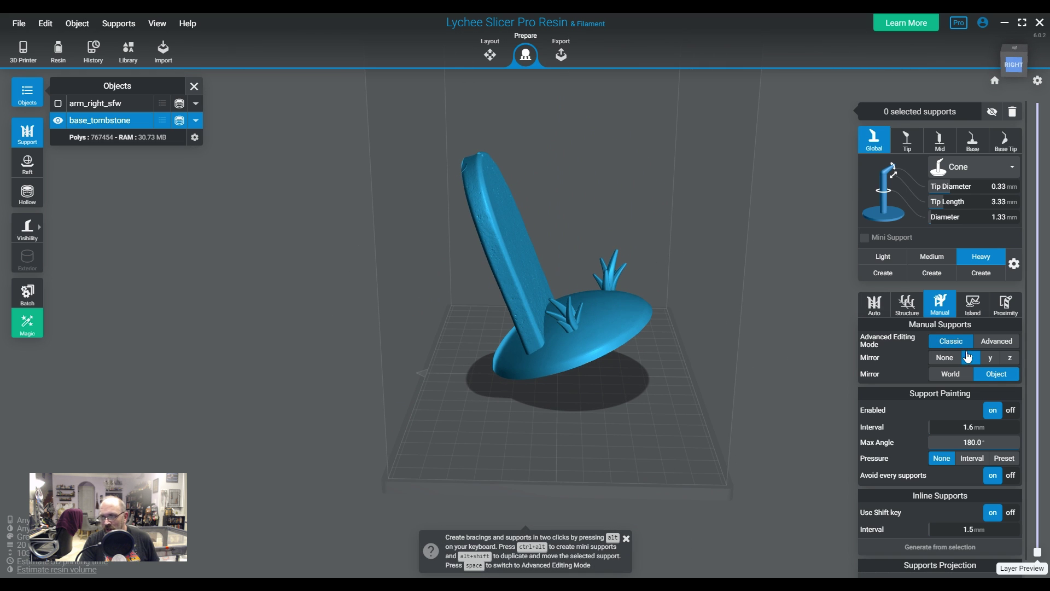
{"action": "left_click", "coordinate": [990, 357]}
{"action": "right_click_drag", "start_coordinate": [636, 323], "coordinate": [371, 322]}
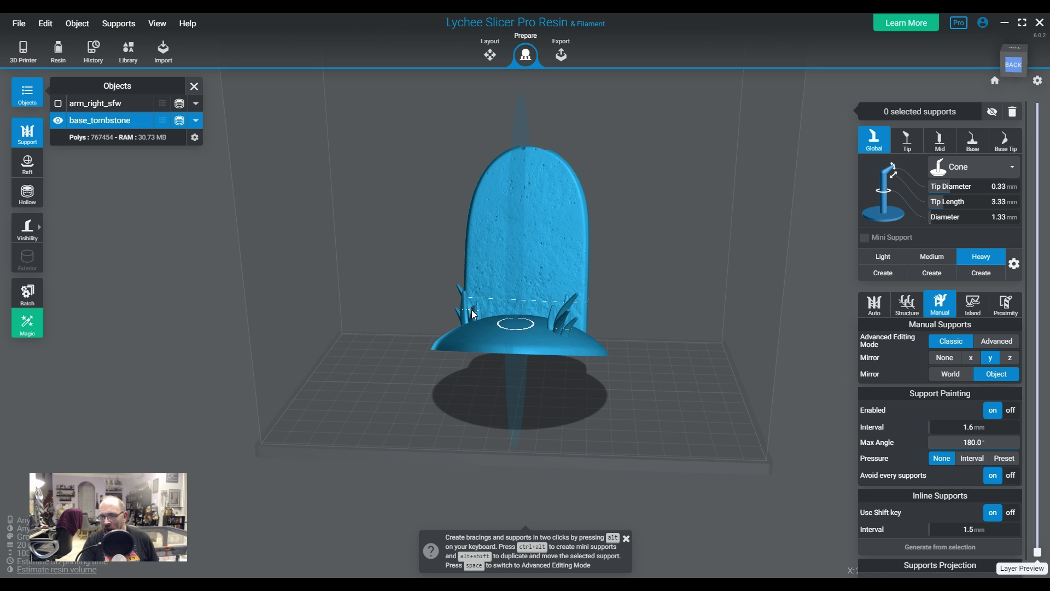
{"action": "right_click_drag", "start_coordinate": [521, 294], "coordinate": [512, 306]}
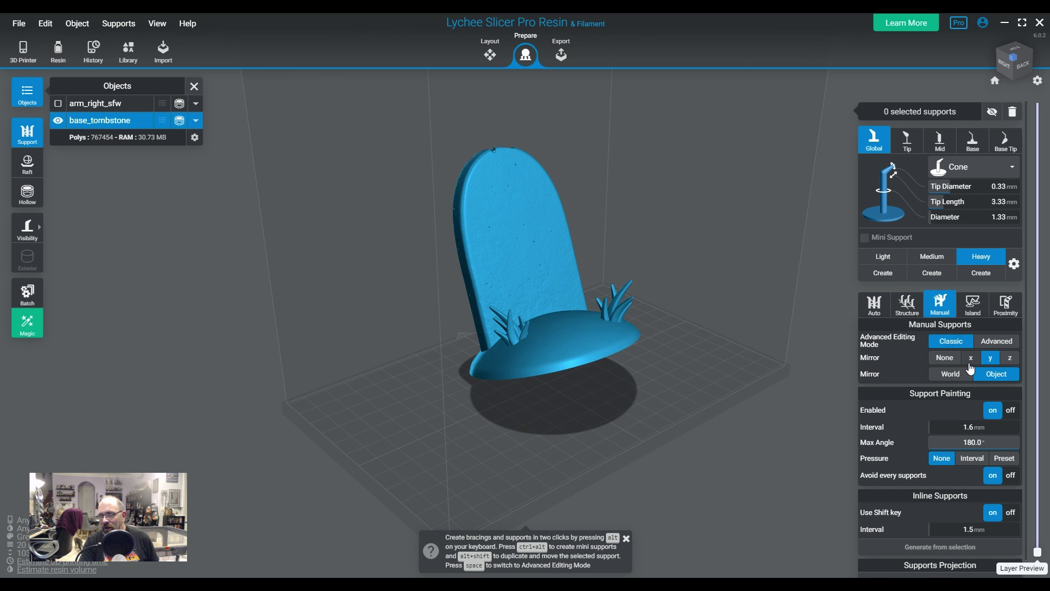
Set manual support mirroring to the X axis in World mode and paint mirrored heavy supports along the base's underside rim
{"action": "left_click", "coordinate": [951, 374]}
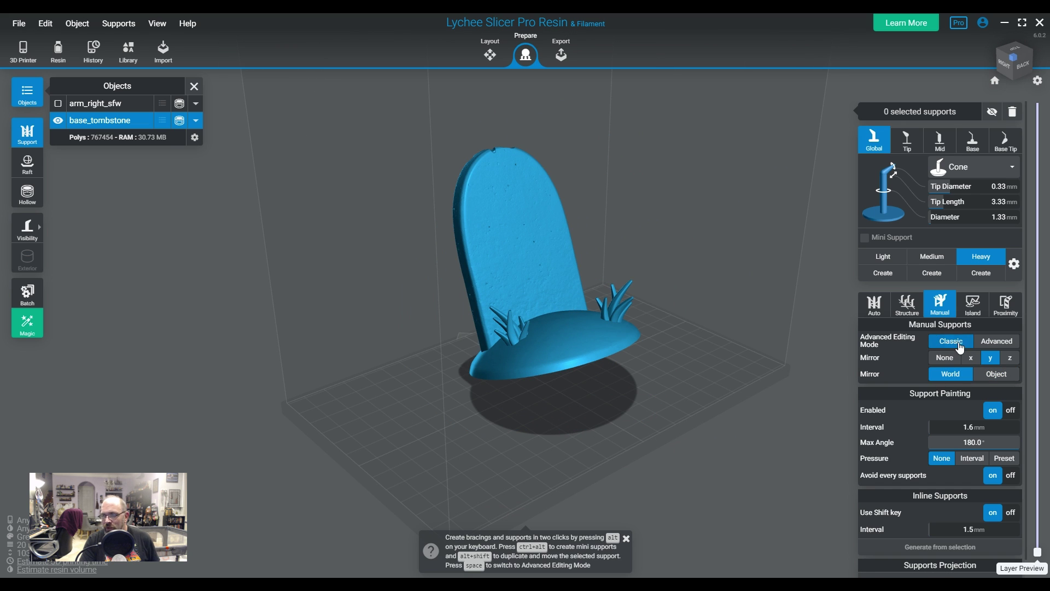
{"action": "left_click", "coordinate": [971, 357]}
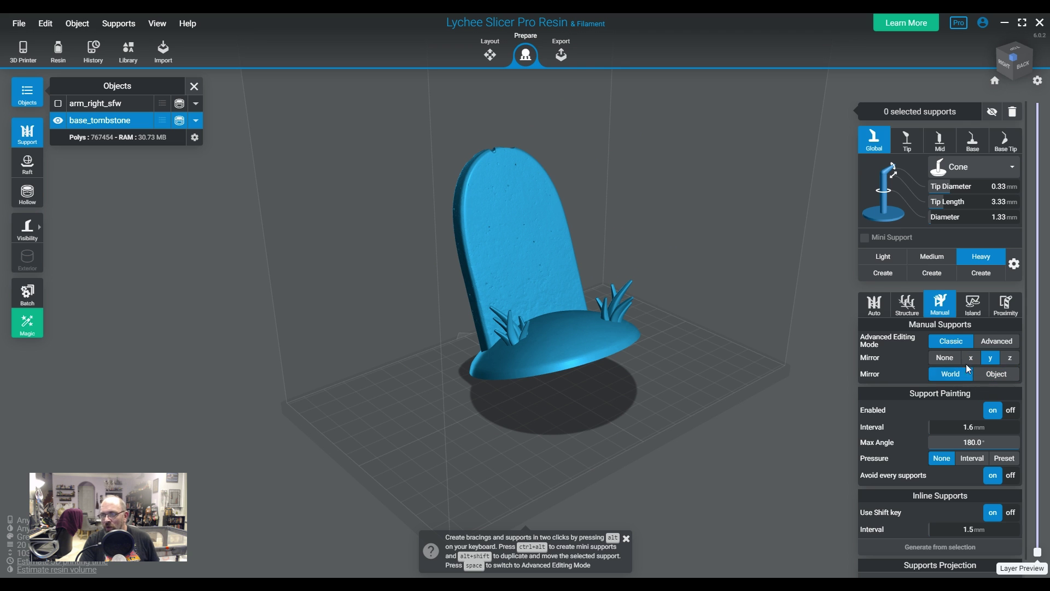
{"action": "right_click_drag", "start_coordinate": [487, 315], "coordinate": [497, 205]}
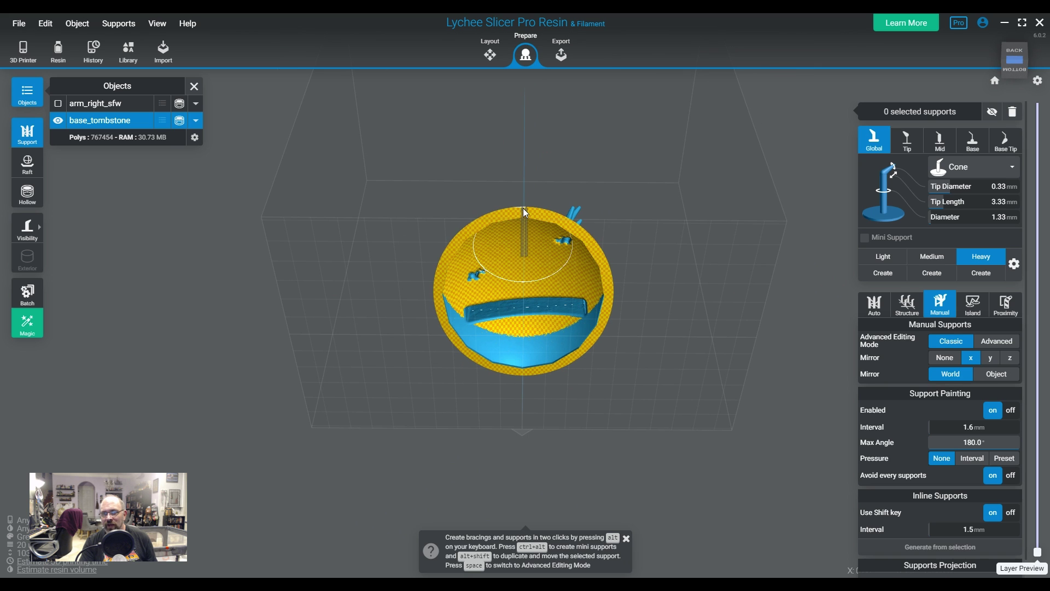
{"action": "left_click_drag", "start_coordinate": [522, 208], "coordinate": [508, 209]}
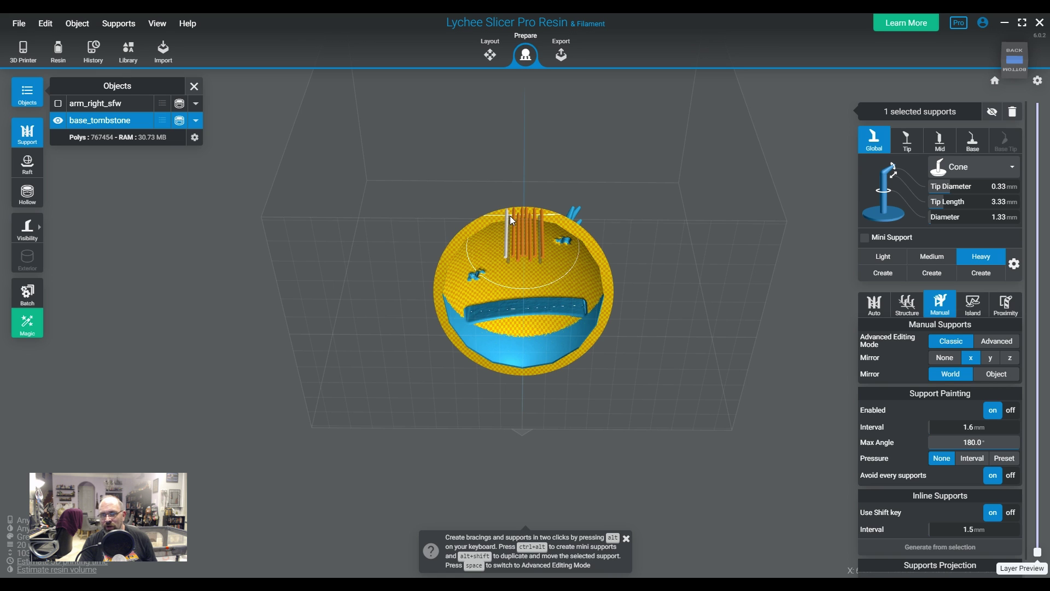
{"action": "right_click_drag", "start_coordinate": [515, 247], "coordinate": [671, 432]}
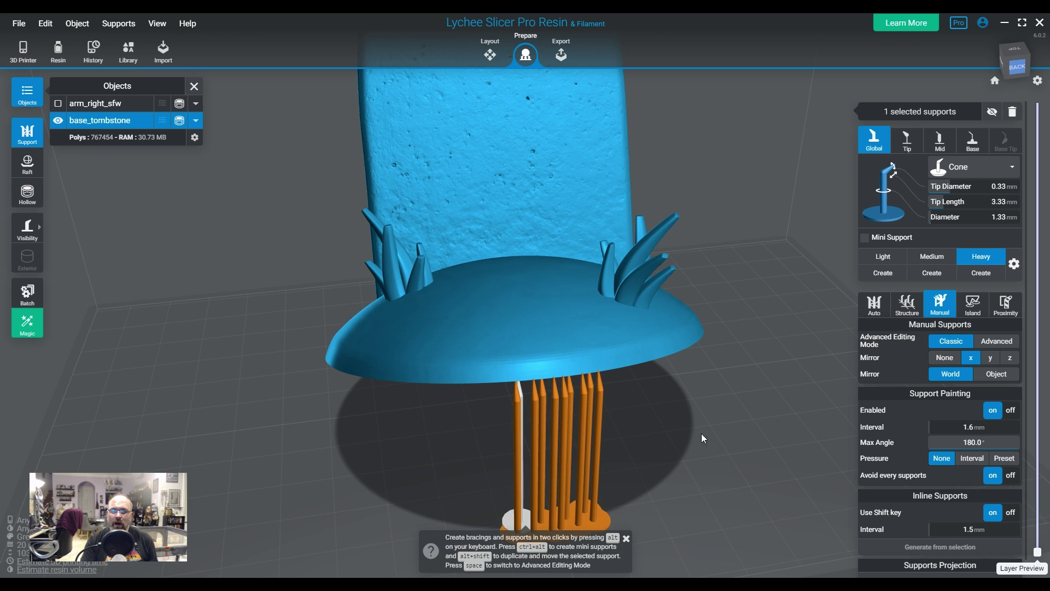
{"action": "scroll", "coordinate": [701, 433], "scroll_direction": "down", "scroll_amount": 5}
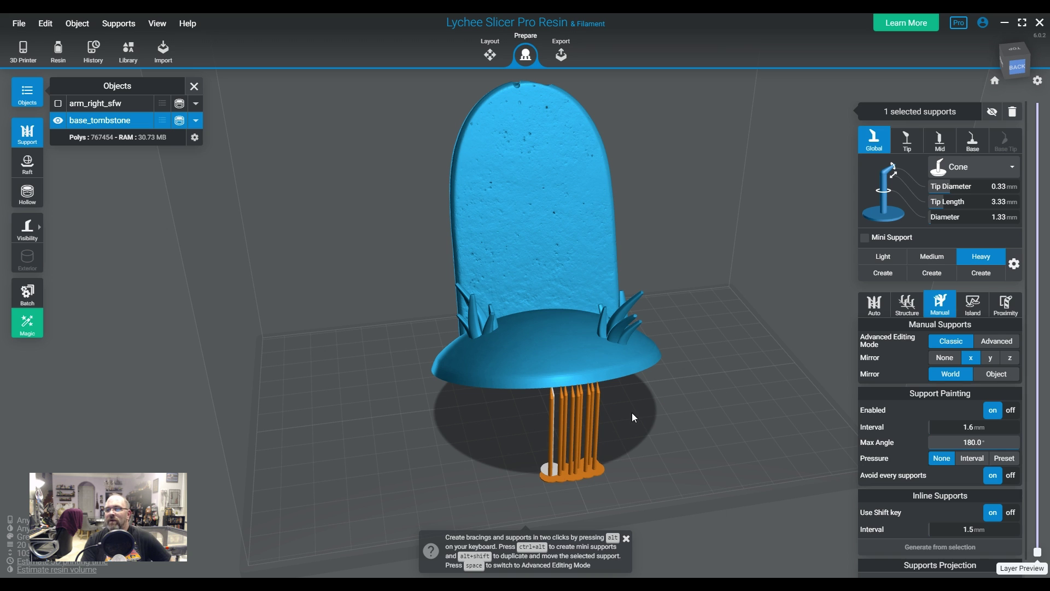
Select all the supports under the tombstone base and delete them
{"action": "left_click_drag", "start_coordinate": [668, 497], "coordinate": [499, 436]}
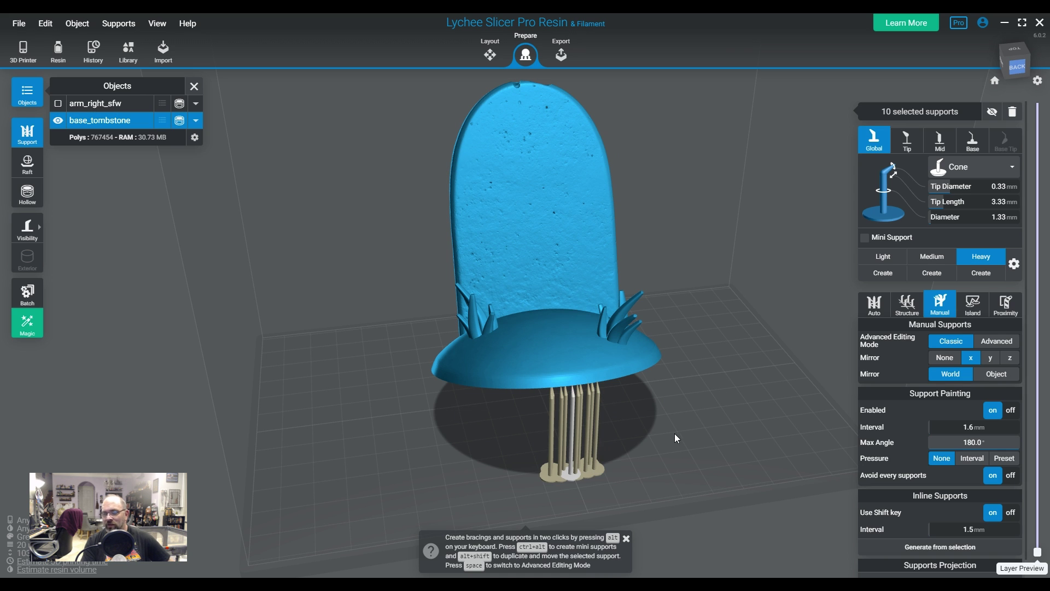
{"action": "key", "text": "Delete"}
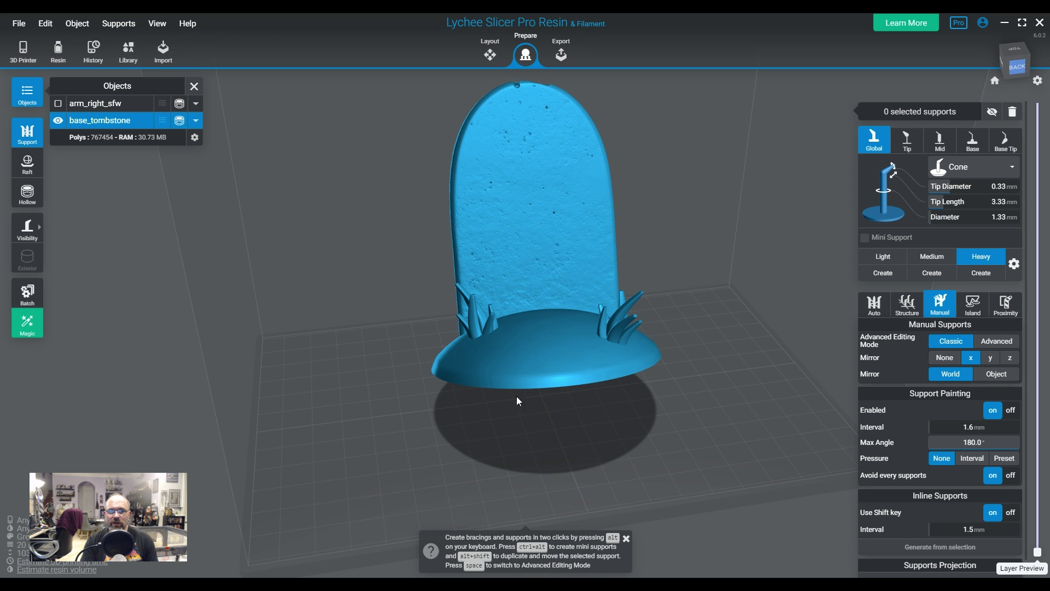
Hide base_tombstone and show arm_right_sfw with its braced supports in the scene
{"action": "left_click", "coordinate": [58, 121]}
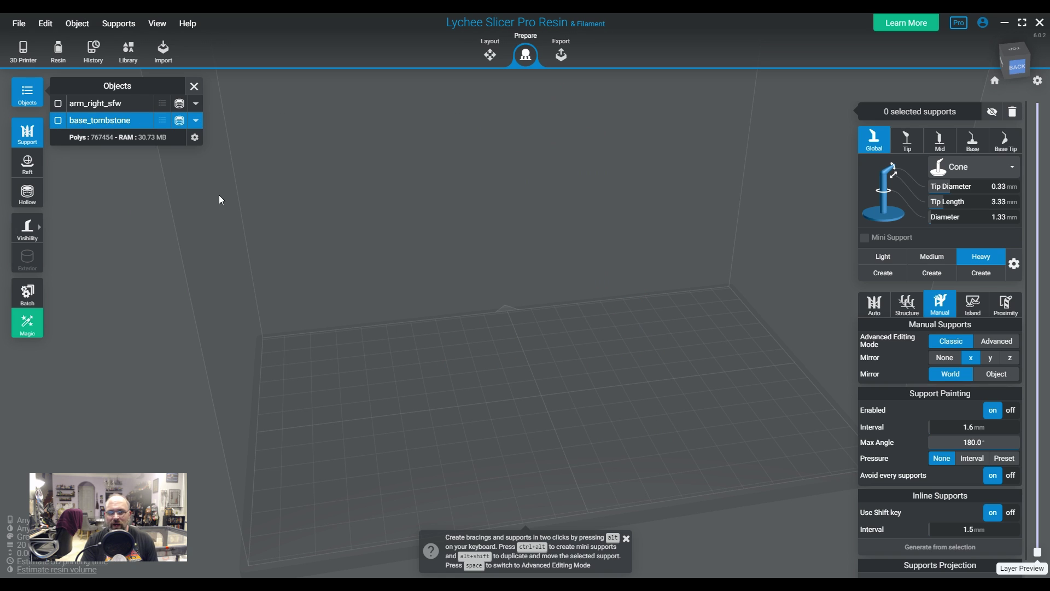
{"action": "left_click", "coordinate": [194, 86]}
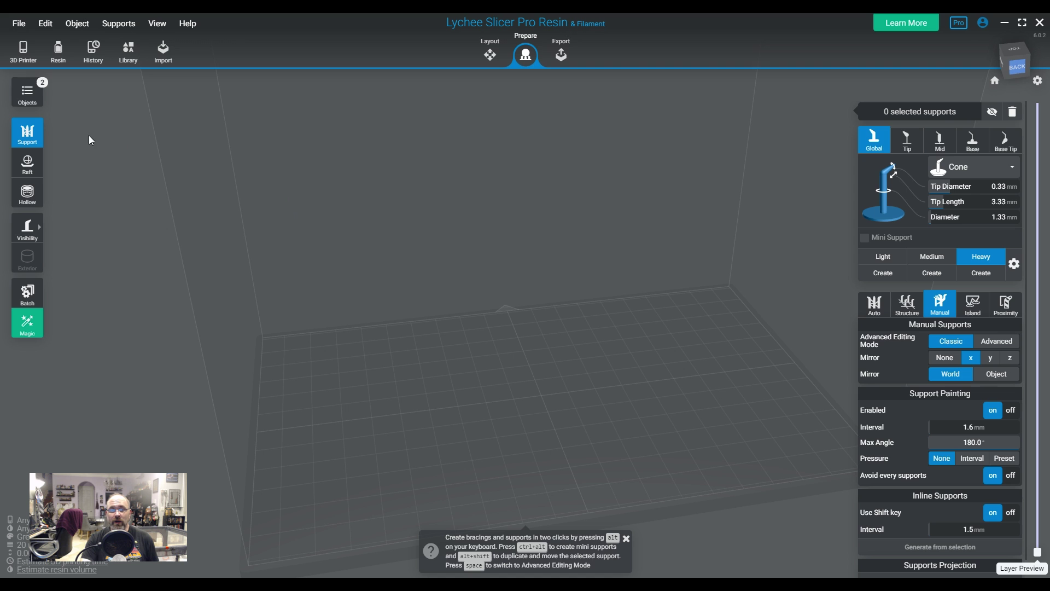
{"action": "left_click", "coordinate": [24, 92]}
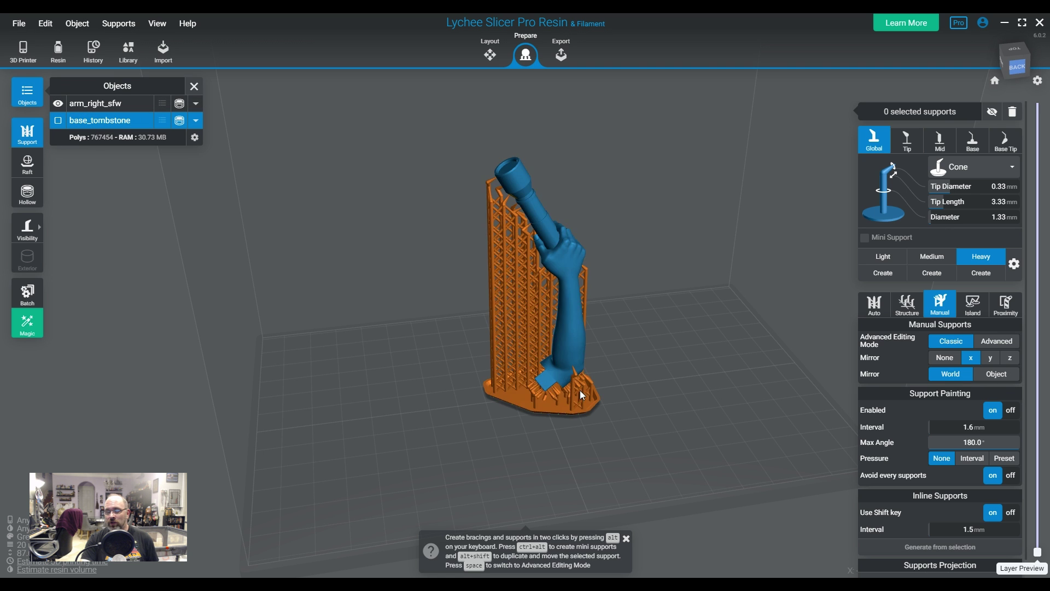
{"action": "right_click_drag", "start_coordinate": [408, 402], "coordinate": [622, 409]}
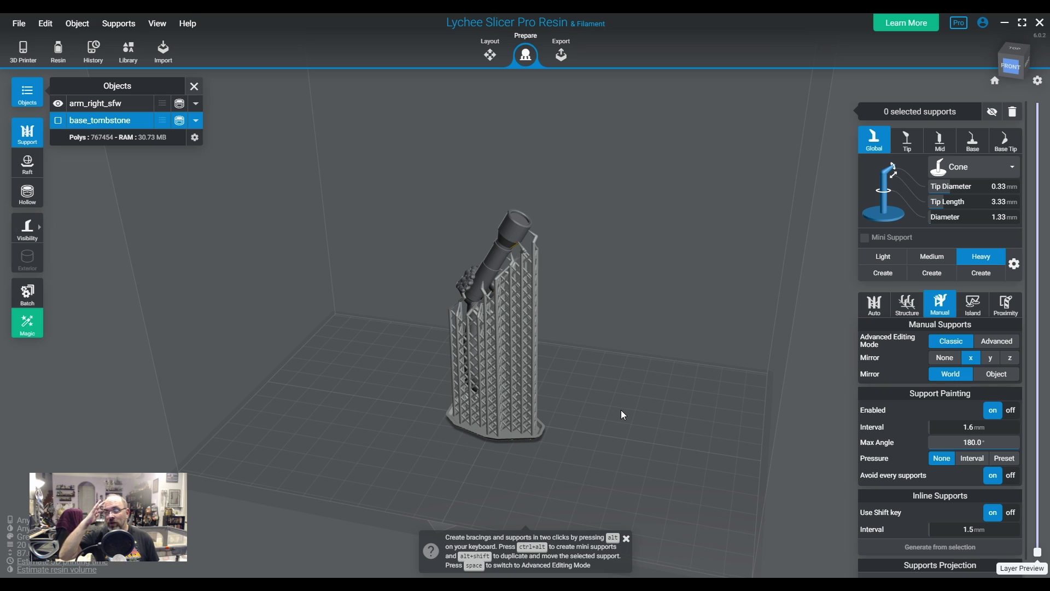